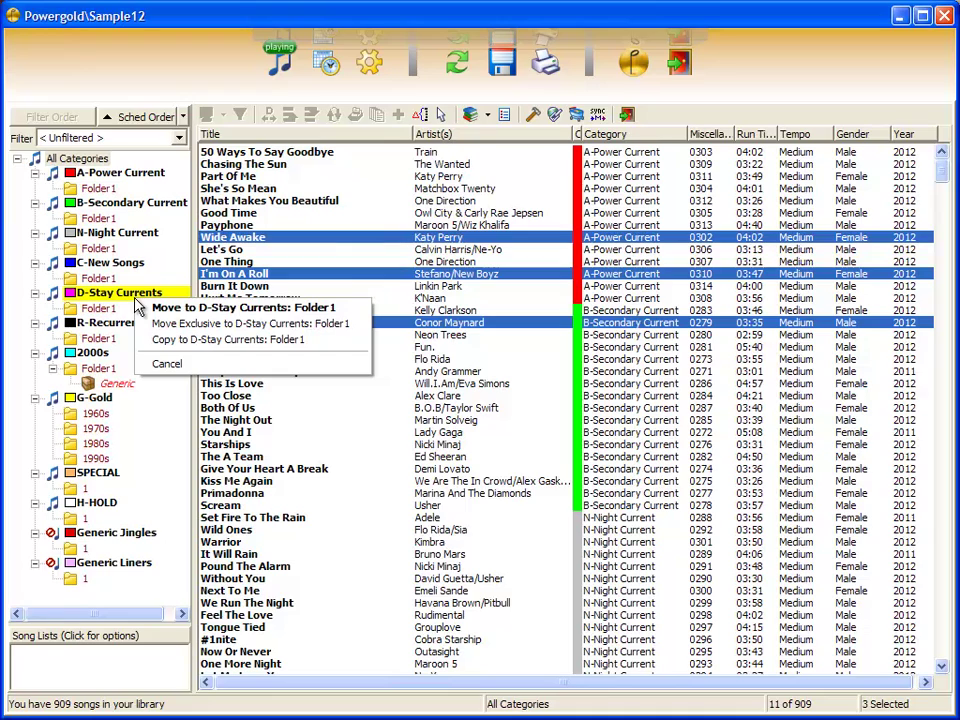
- Cancel the pending move of the selected songs to D-Stay Currents and select the song Hurt Me Tomorrow instead
left_click(167, 363)
left_click(268, 299)
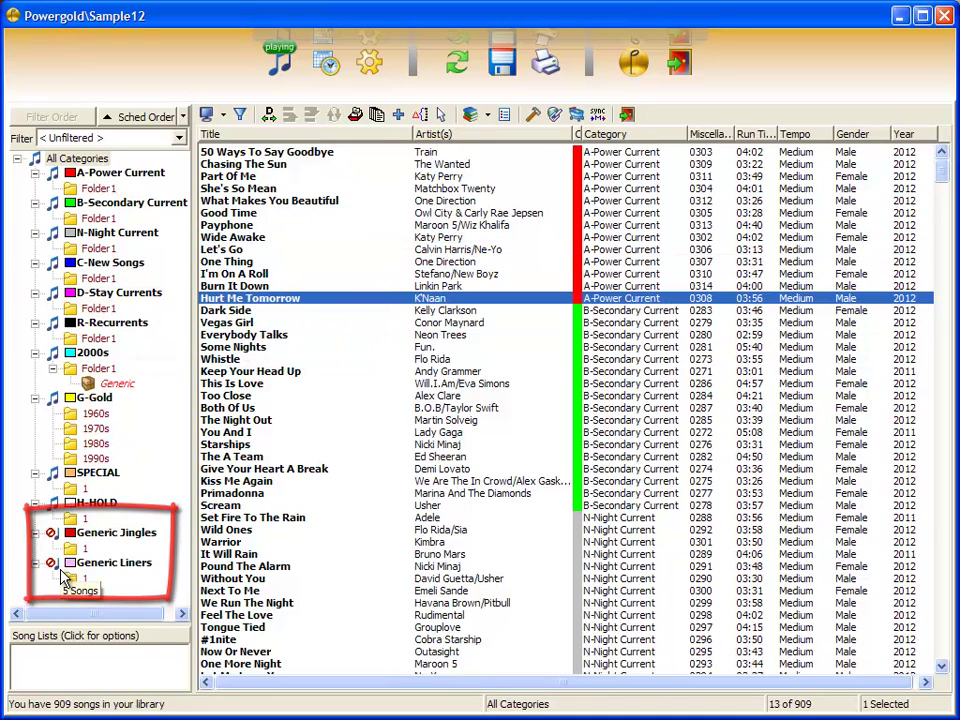
- Open the song 50 Ways To Say Goodbye and examine the dayparts and hourly daypart grid available for its A-Power Current instance
double_click(320, 158)
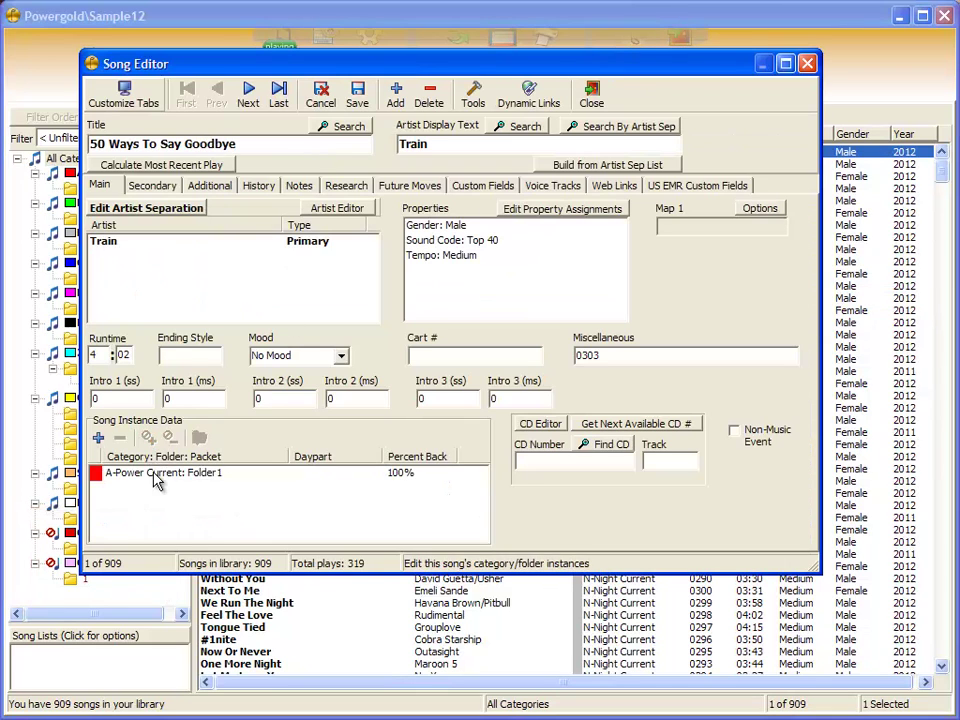
left_click(150, 472)
left_click(148, 438)
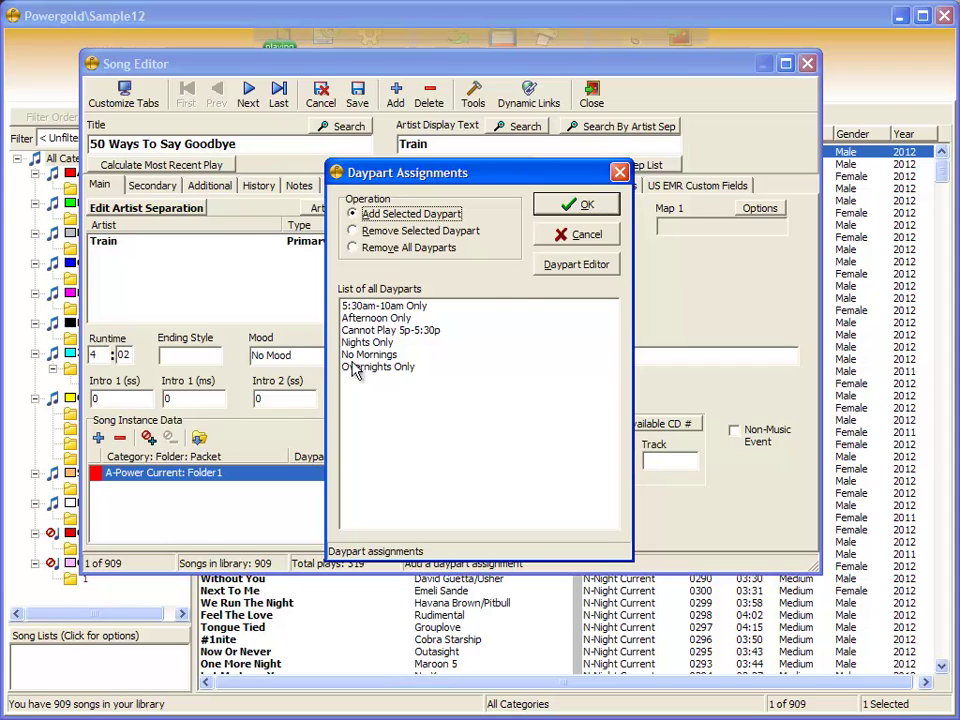
left_click(558, 268)
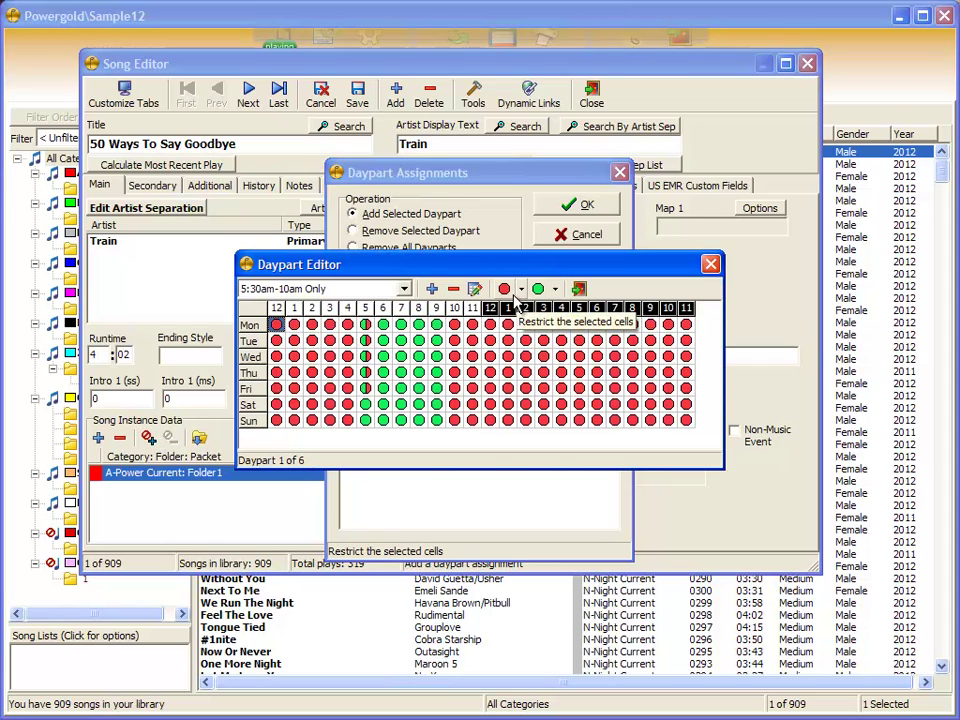
left_click(521, 290)
left_click(576, 290)
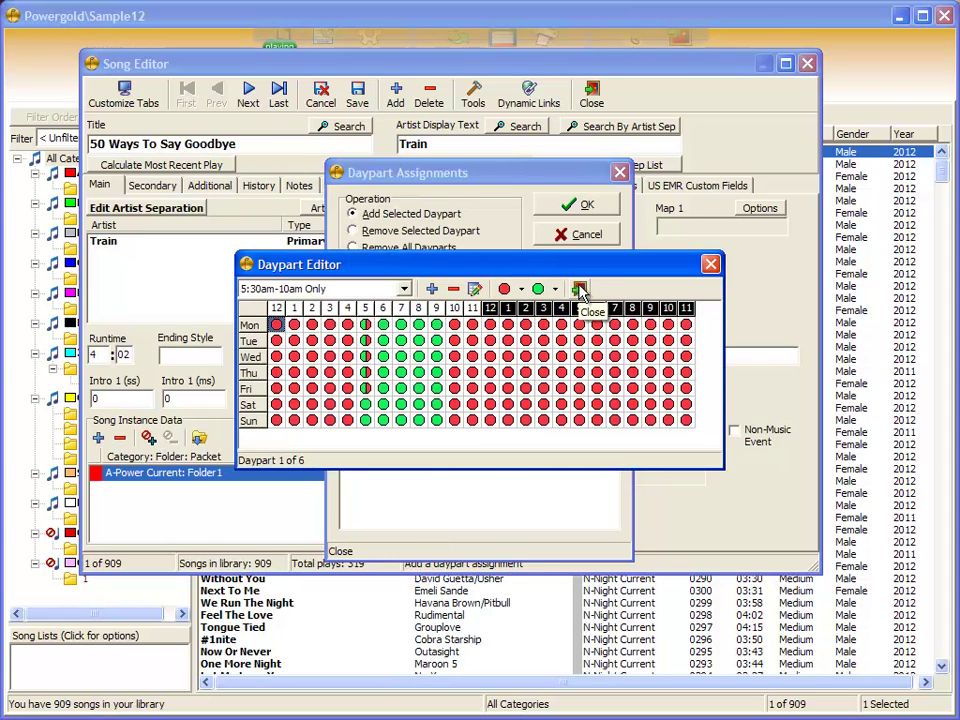
left_click(580, 291)
left_click(579, 233)
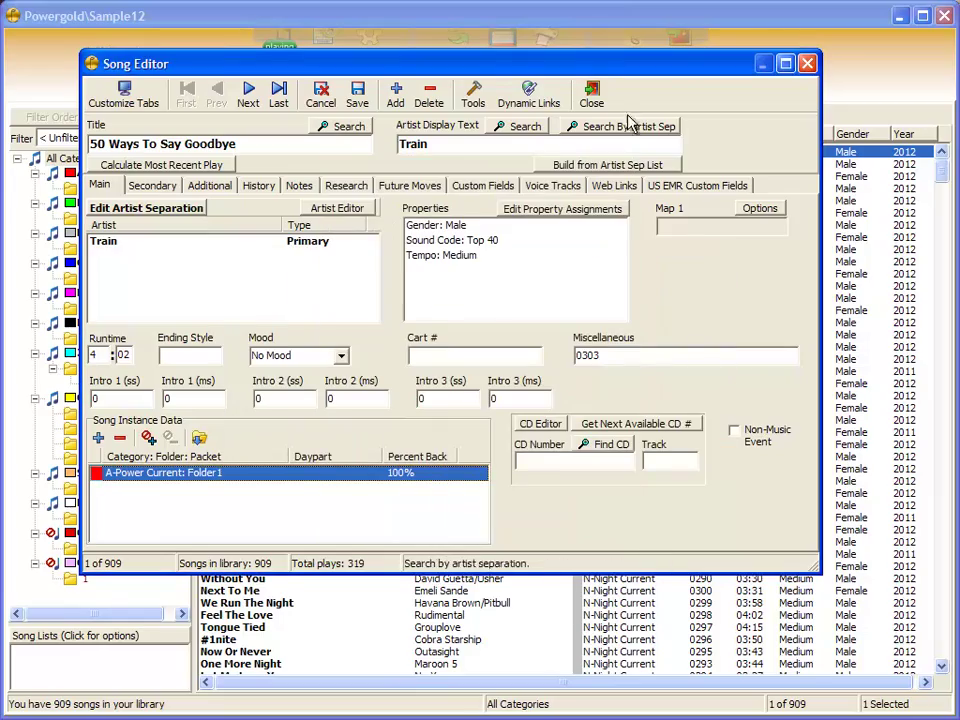
left_click(603, 97)
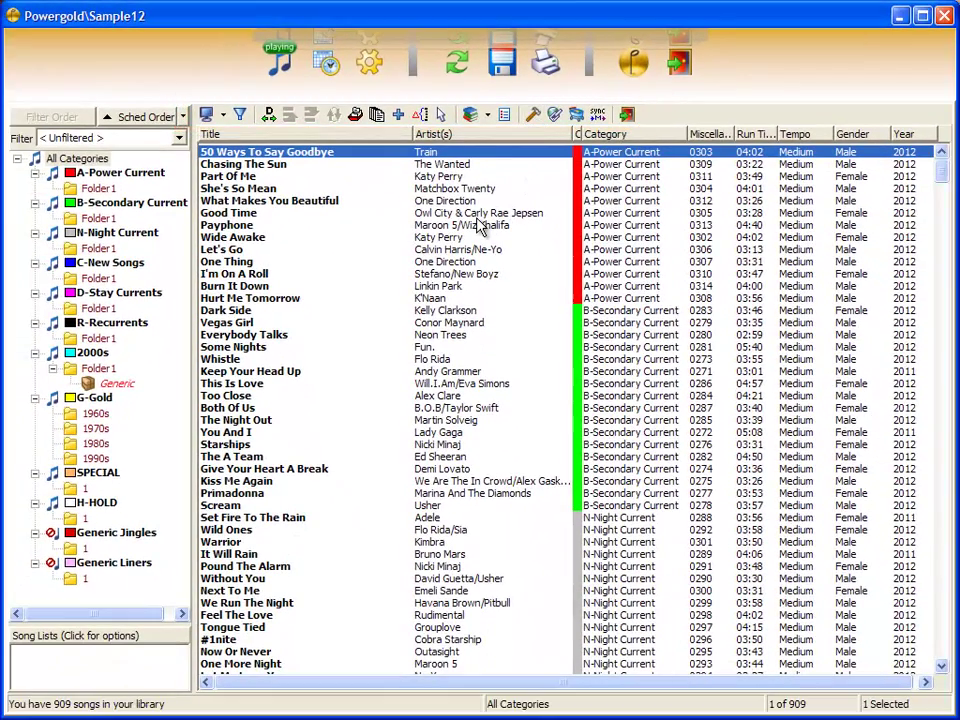
- Look up 50 Ways To Say Goodbye on Wikipedia by title and artist, and close the article
left_click(555, 114)
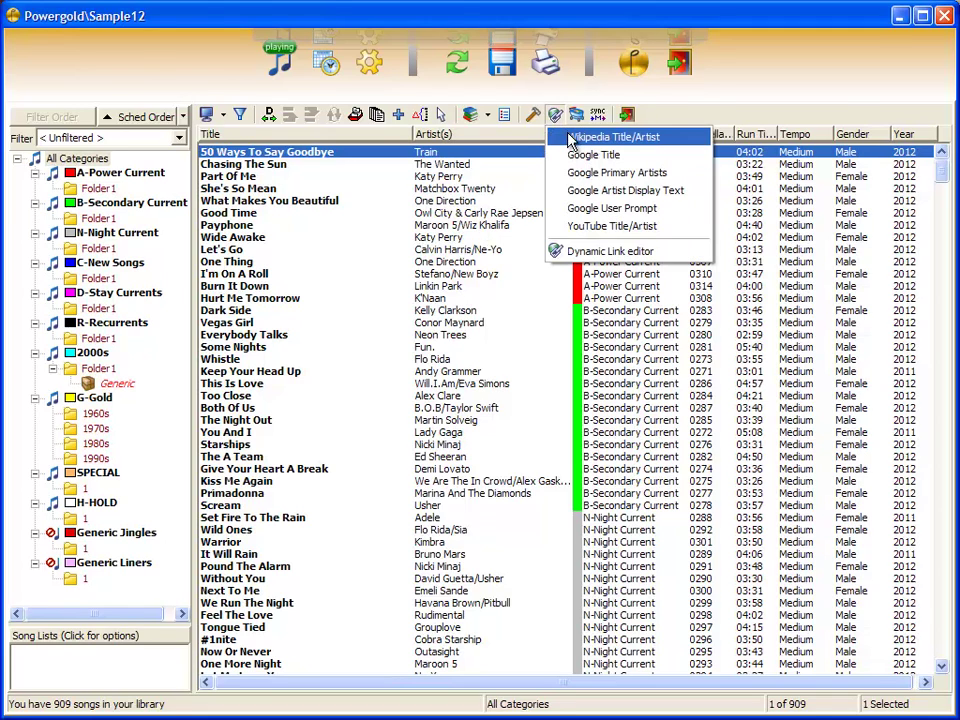
left_click(571, 140)
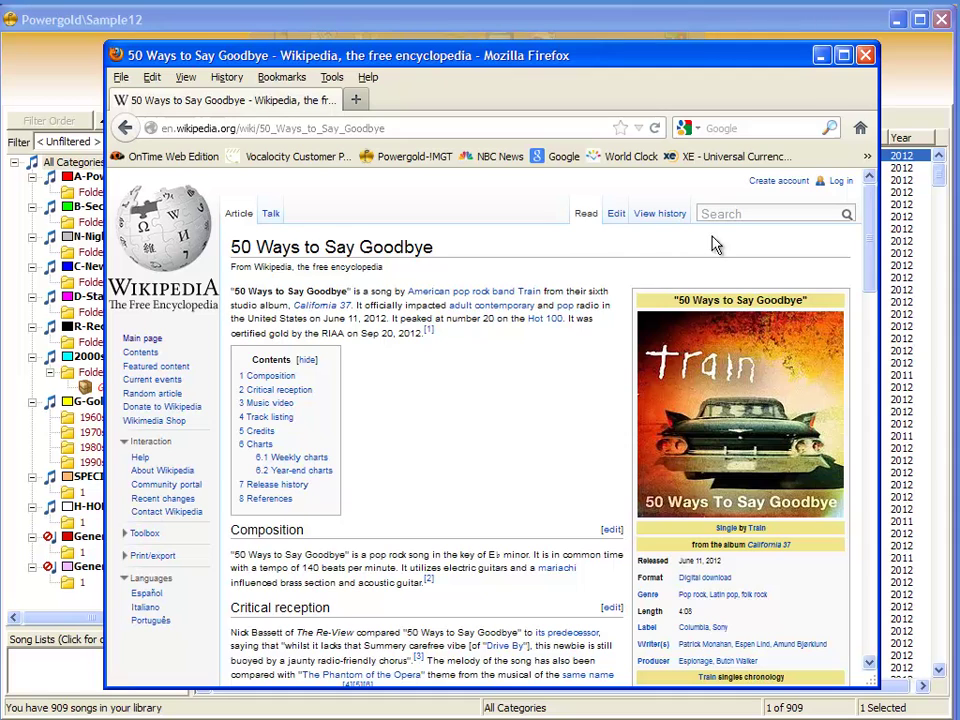
left_click(866, 57)
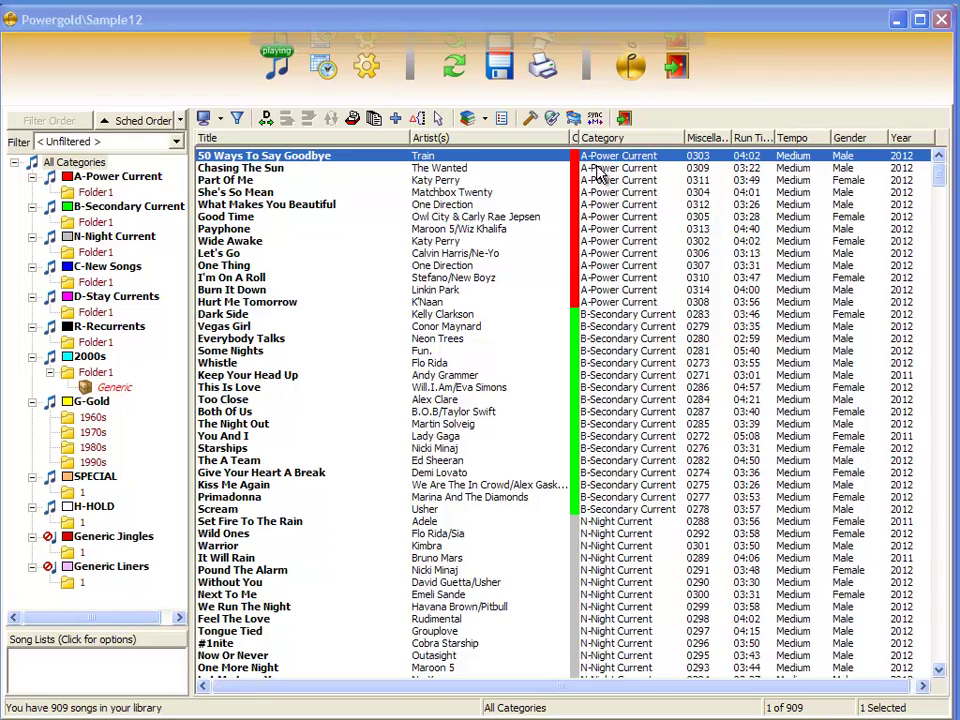
- Open the category rules, expand all categories and display the rules of A-Power Current
left_click(368, 70)
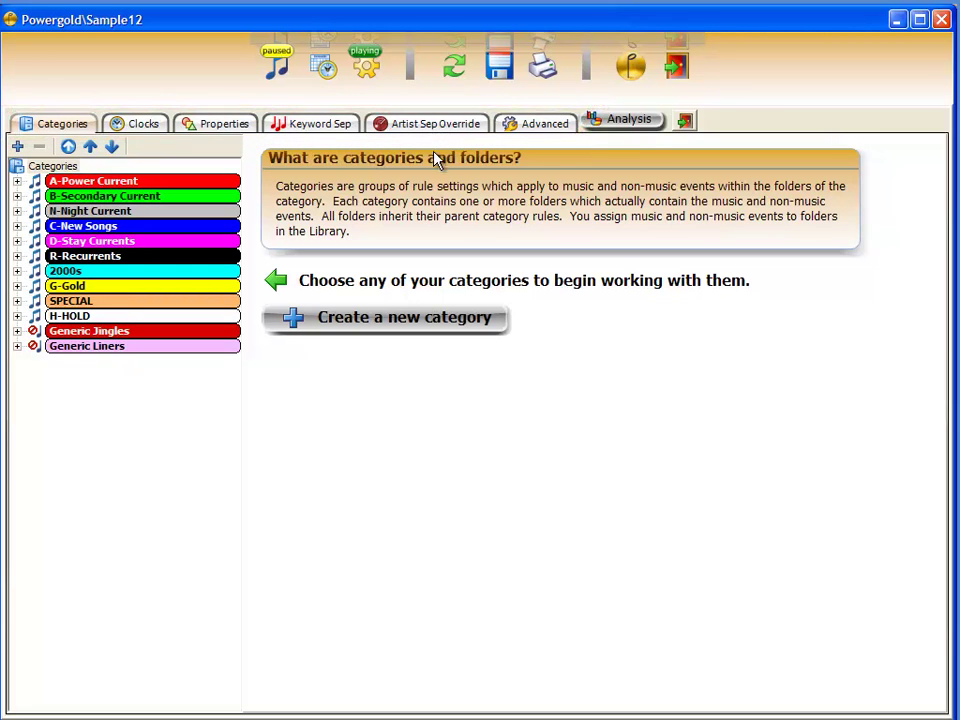
left_click(113, 147)
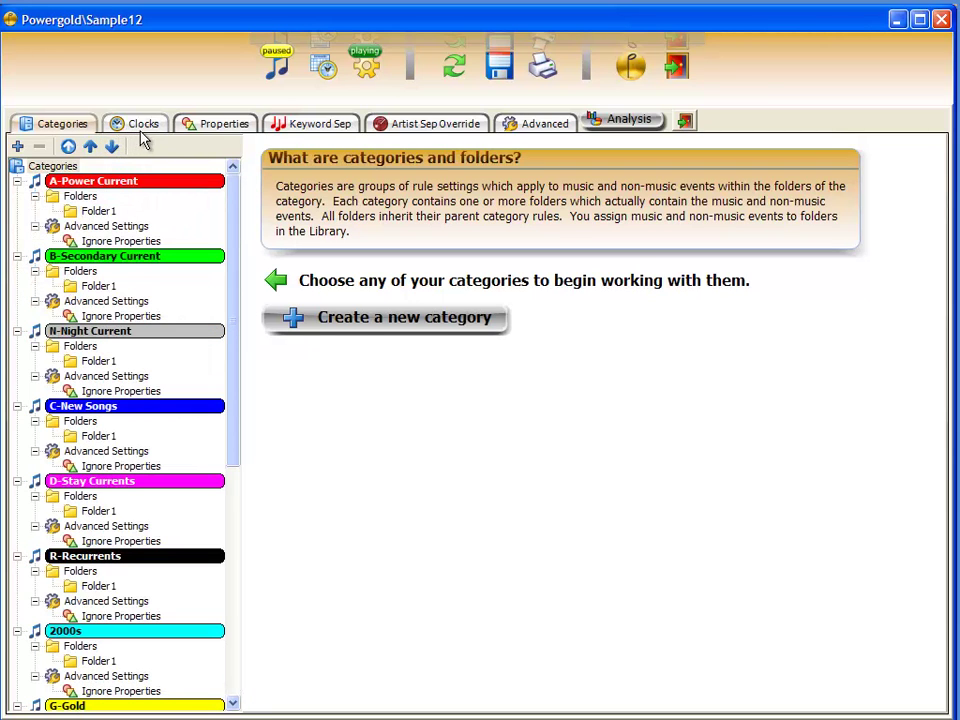
left_click(193, 186)
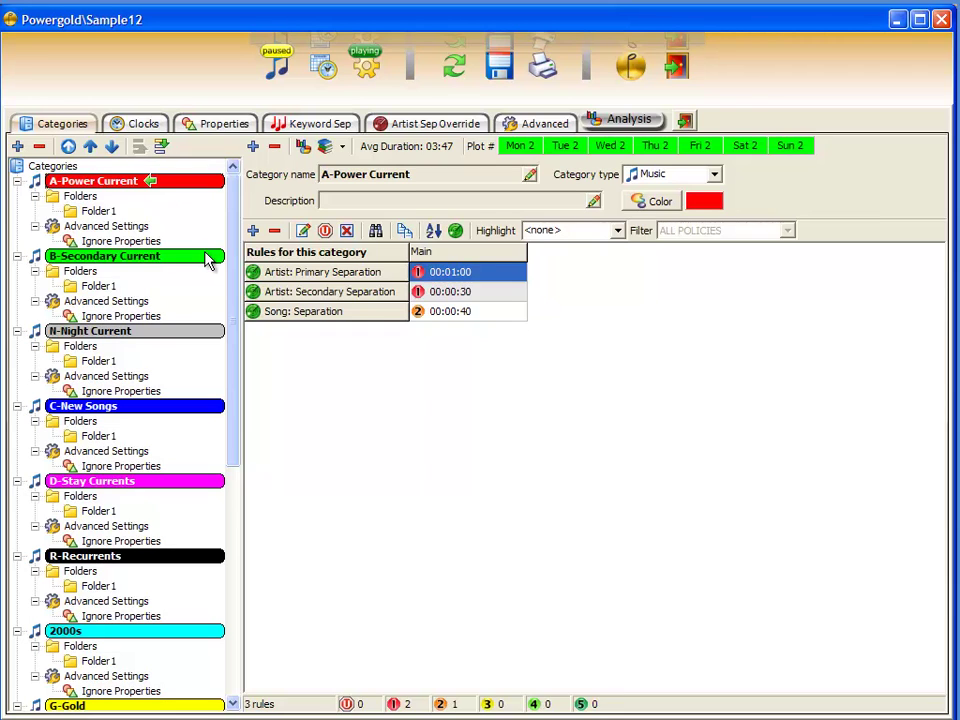
- View the color choices and the list of available rules for A-Power Current without changing either
left_click(658, 202)
left_click(485, 422)
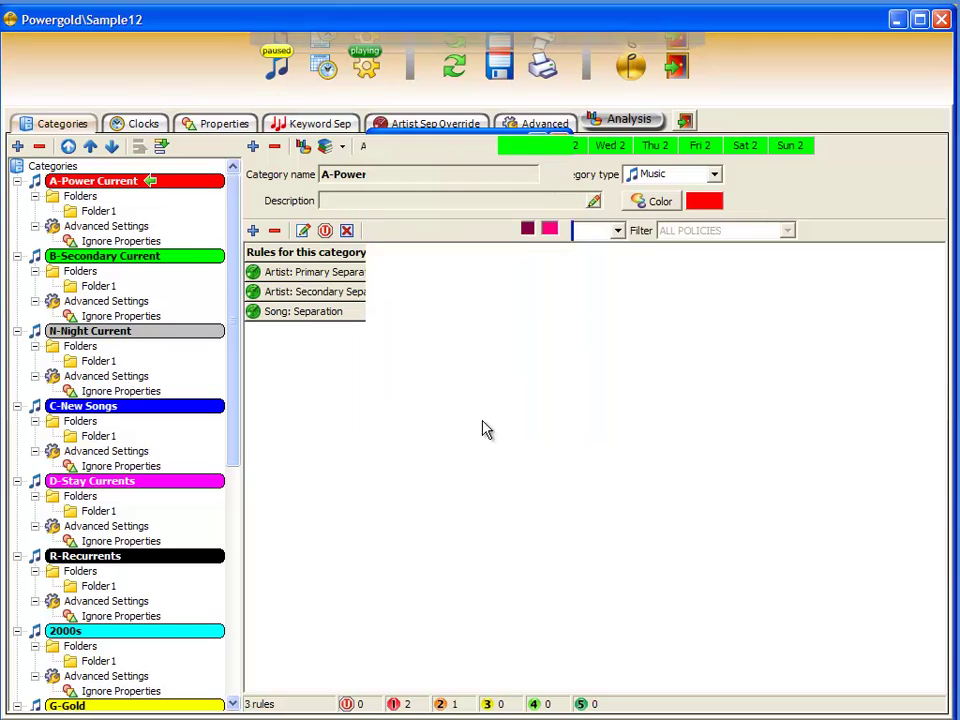
left_click(253, 231)
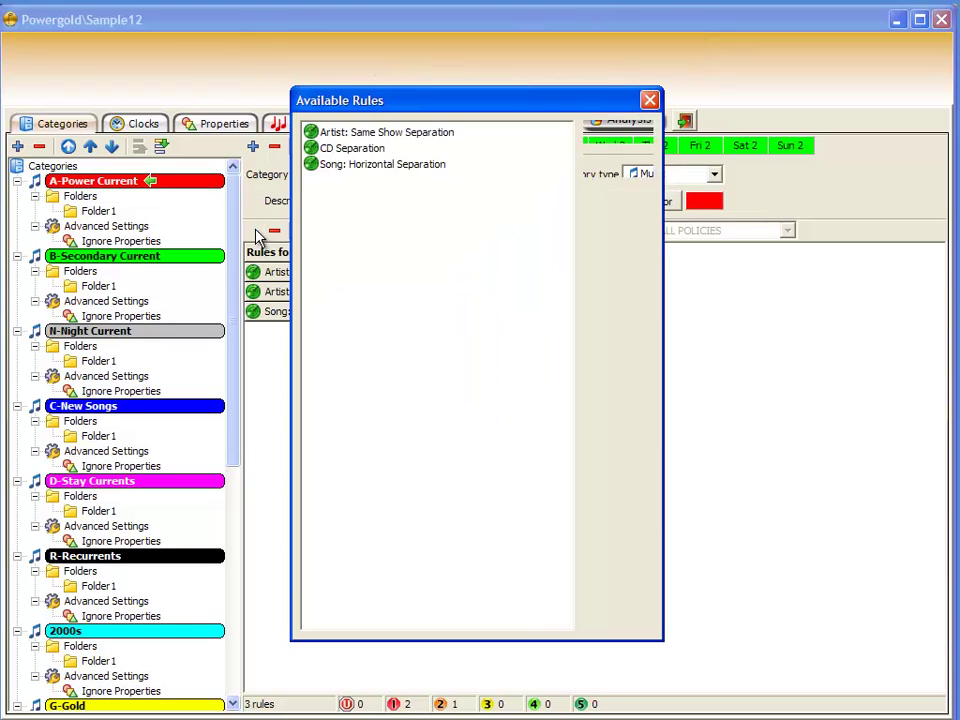
left_click(355, 149)
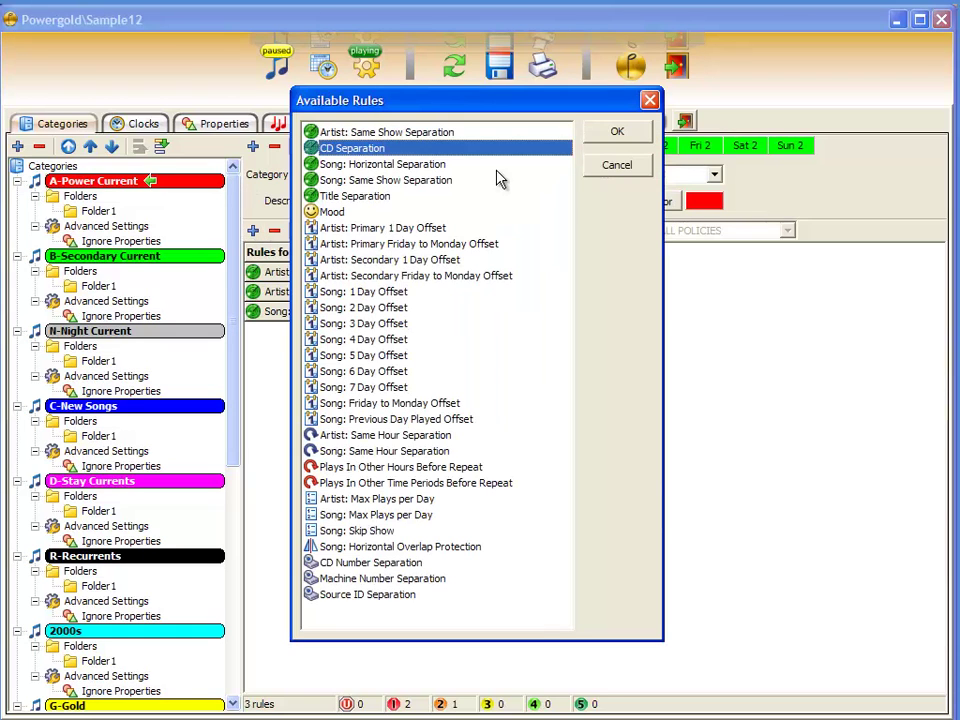
left_click(620, 165)
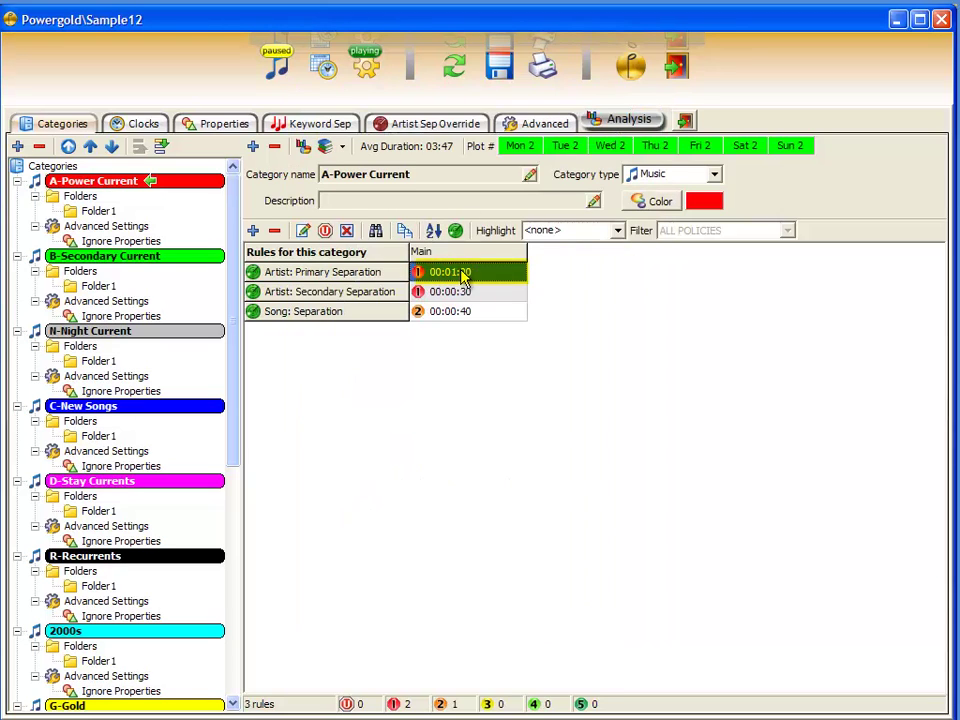
- Set the core of A-Power Current's Artist: Primary Separation rule to 00:00:25, keeping its priority at High
double_click(460, 273)
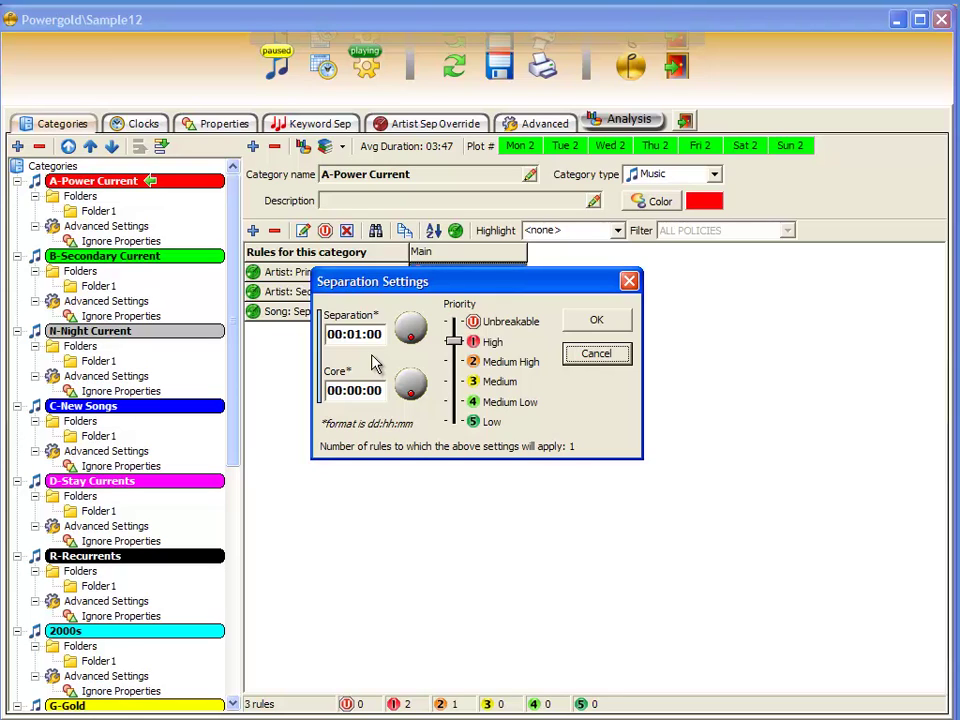
mouse_move(455, 345)
left_mouse_down()
mouse_move(454, 385)
mouse_move(455, 333)
mouse_move(449, 338)
left_mouse_up()
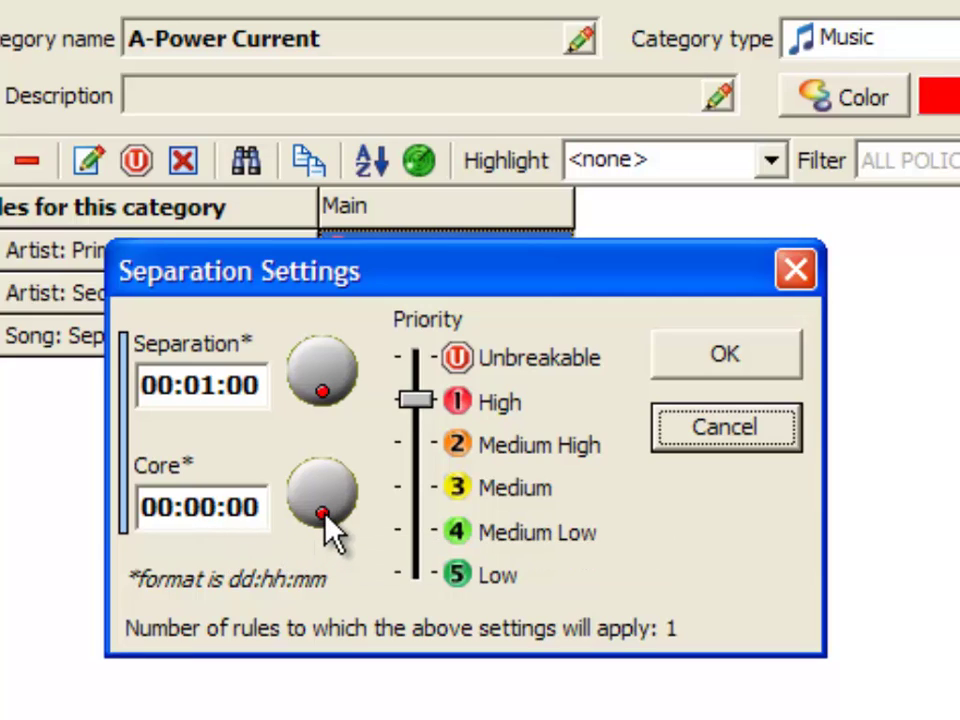
left_click_drag(323, 516, 296, 448)
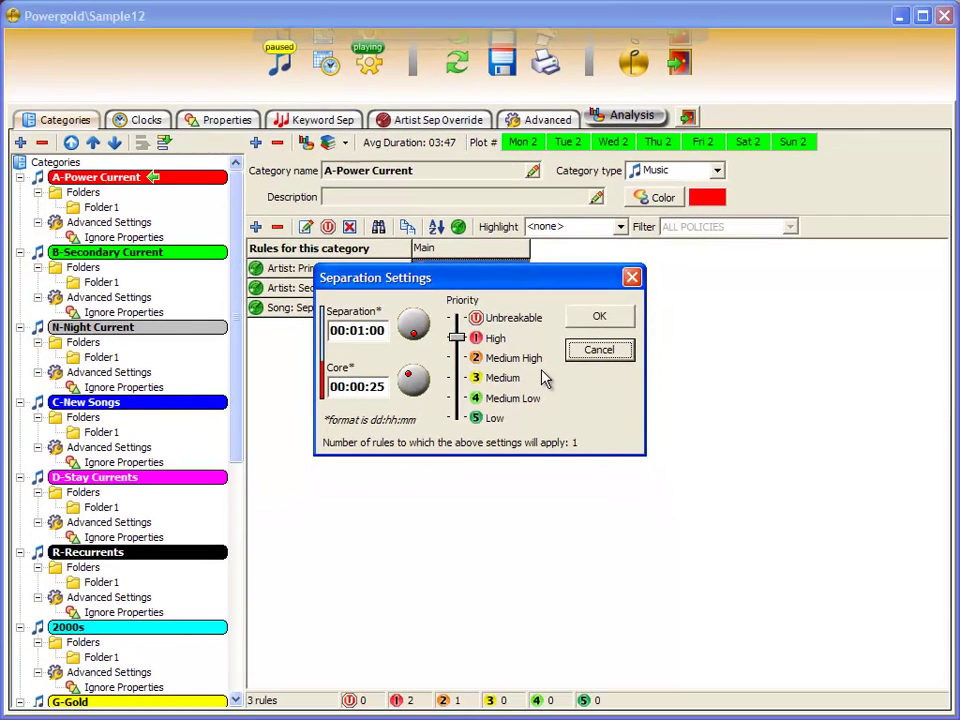
left_click(590, 317)
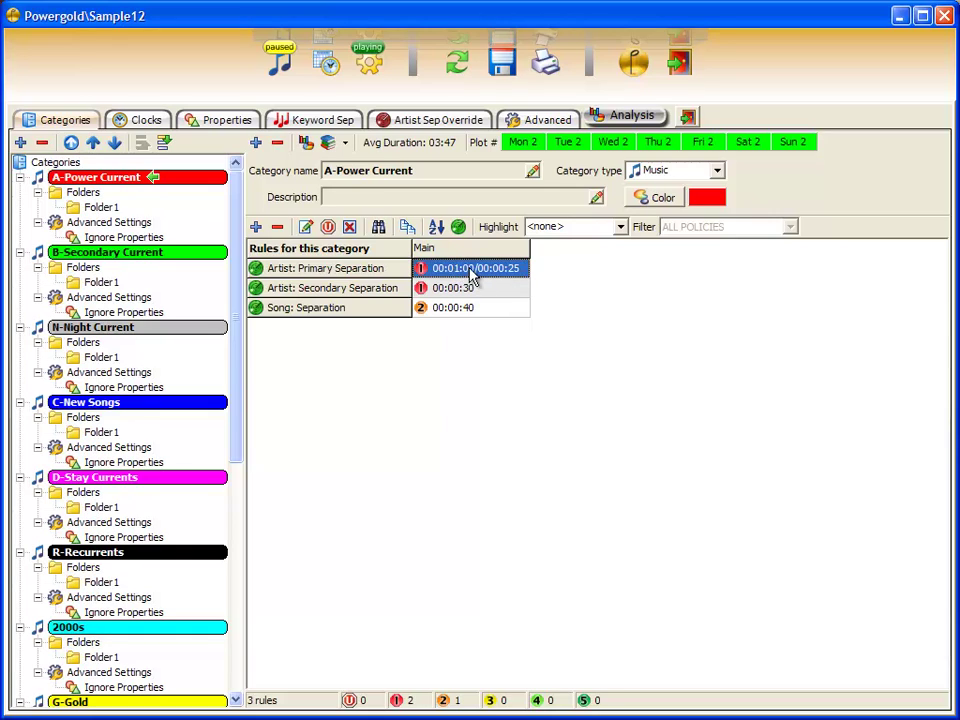
- Open the clocks, expand all clock groups and create a new clock group named Holiday
left_click(143, 121)
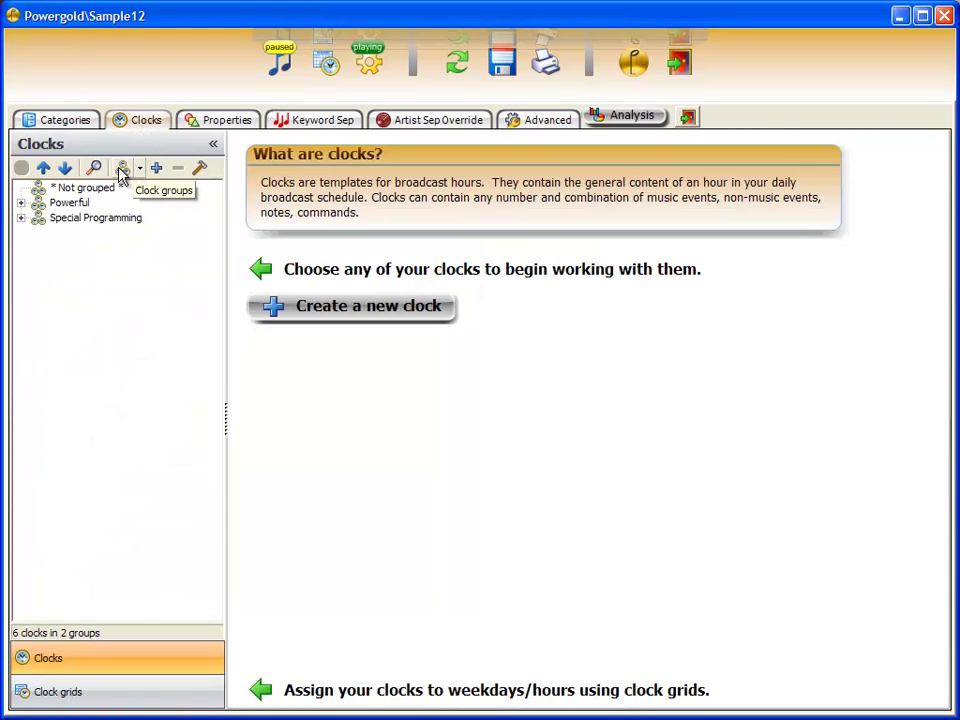
left_click(66, 169)
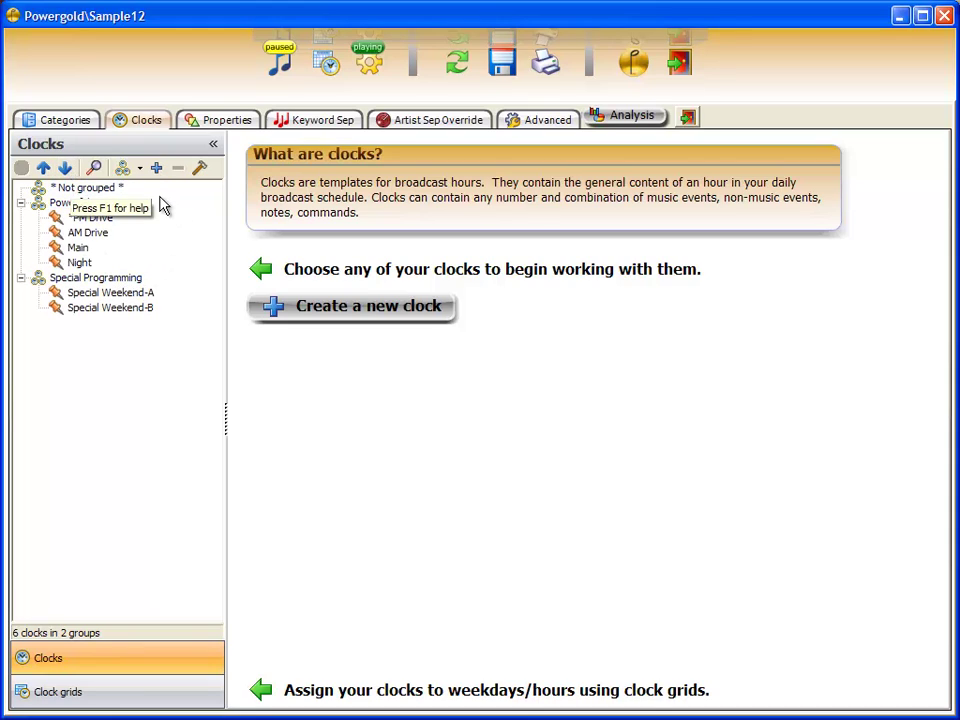
left_click(139, 169)
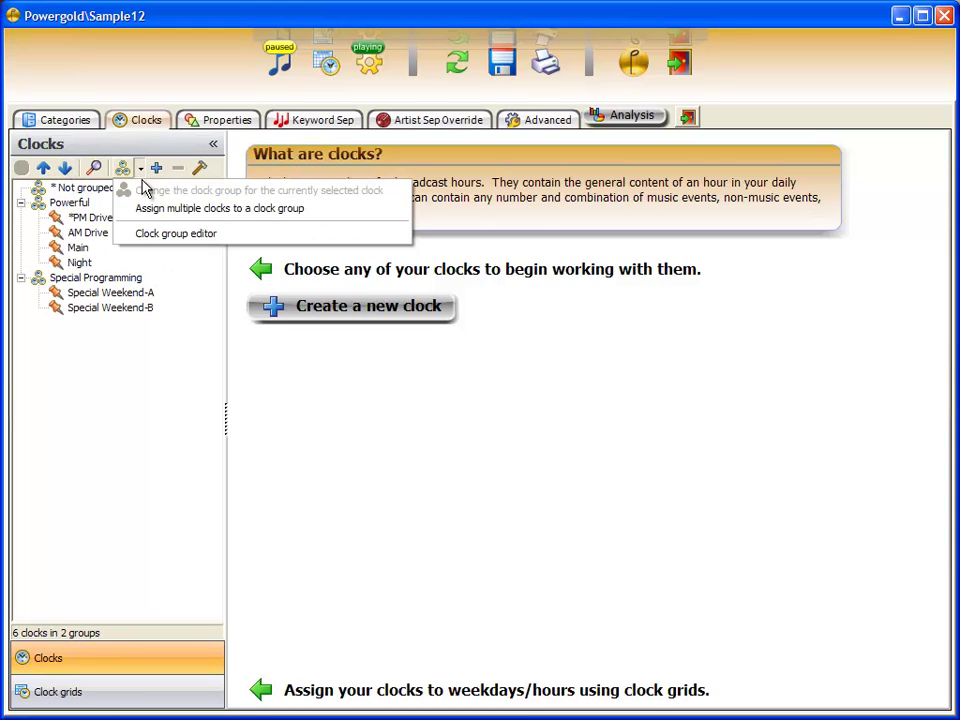
left_click(164, 234)
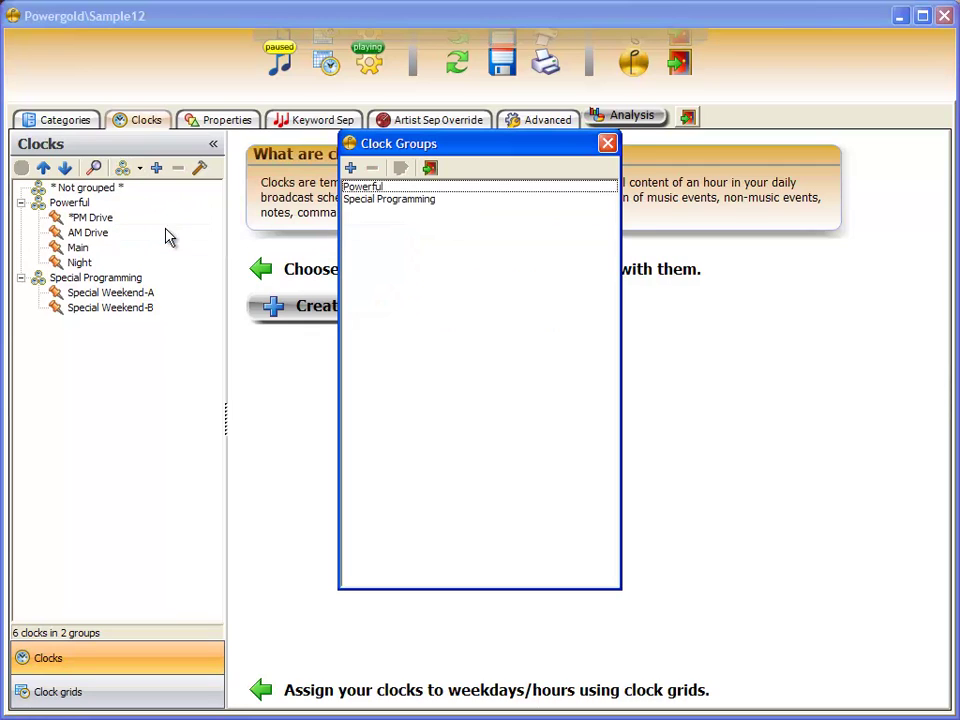
left_click(350, 167)
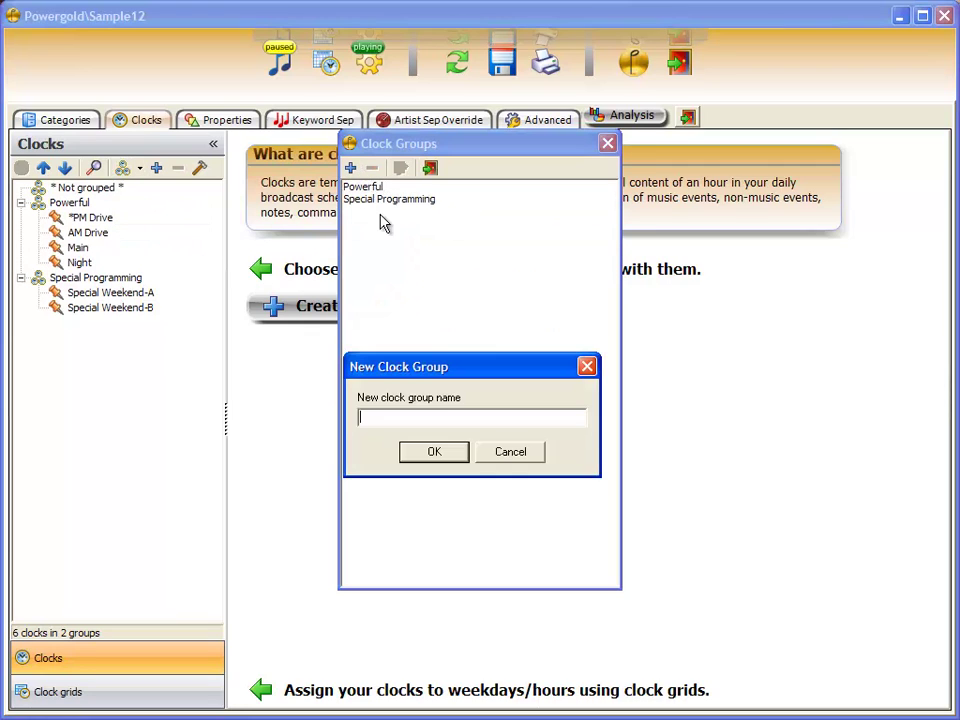
type("Holiday")
key("Return")
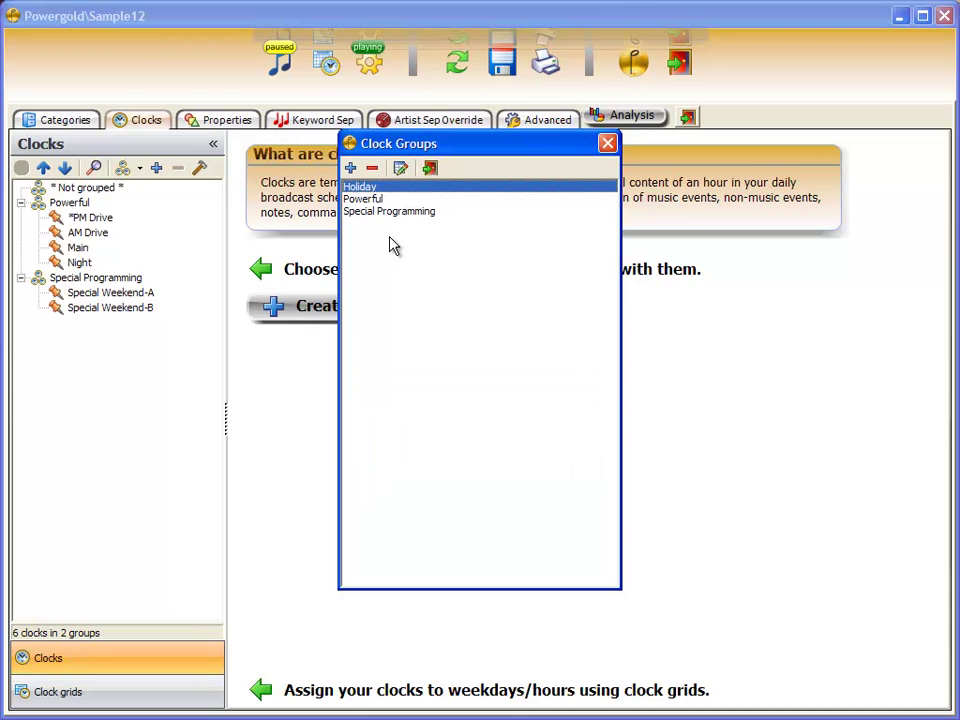
left_click(430, 168)
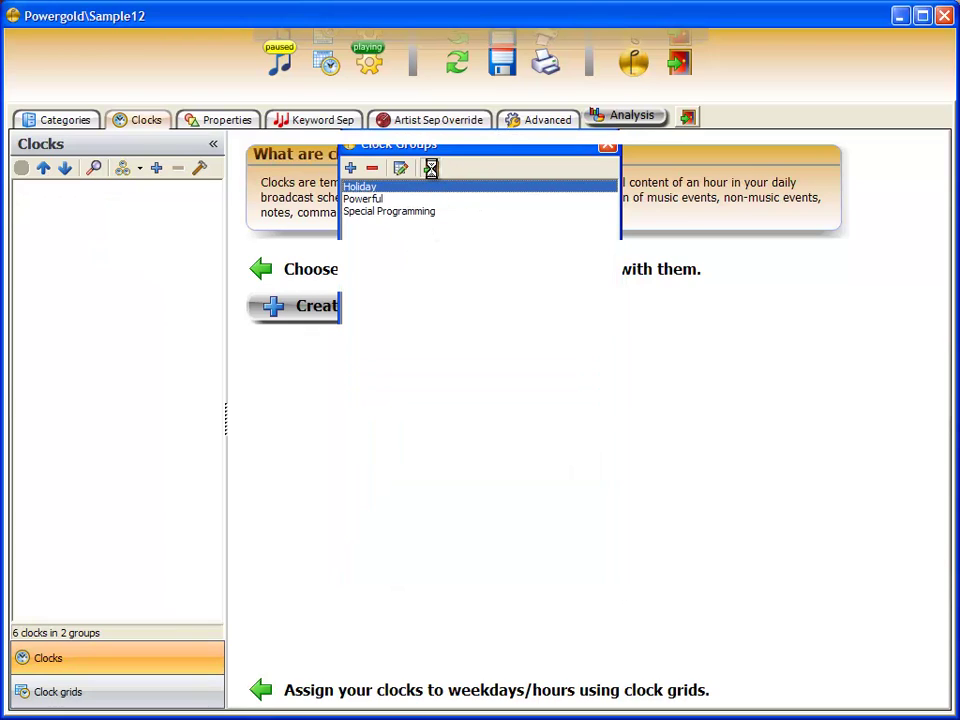
- View the AM Drive and Special Weekend-A clocks, and set the *PM Drive clock's type to Natural Flow
left_click(87, 248)
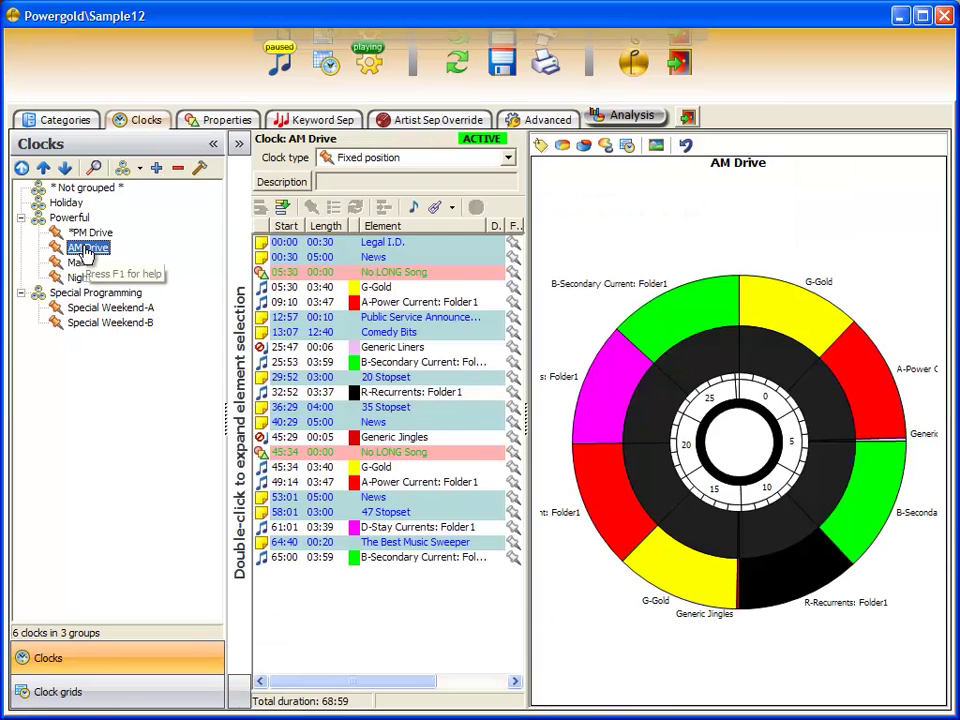
left_click(80, 310)
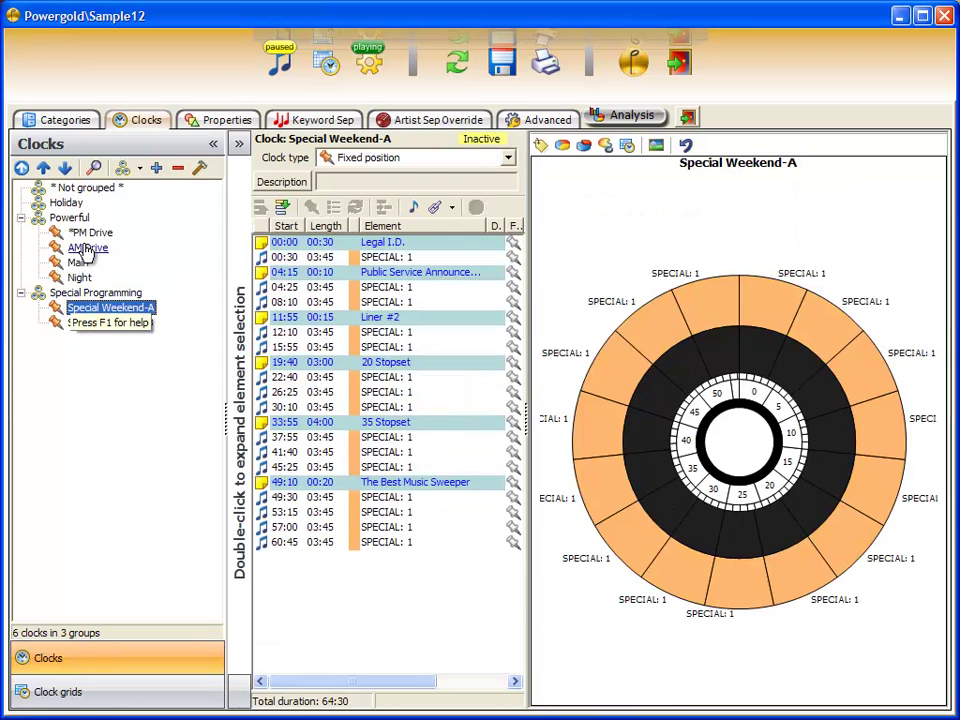
left_click(88, 233)
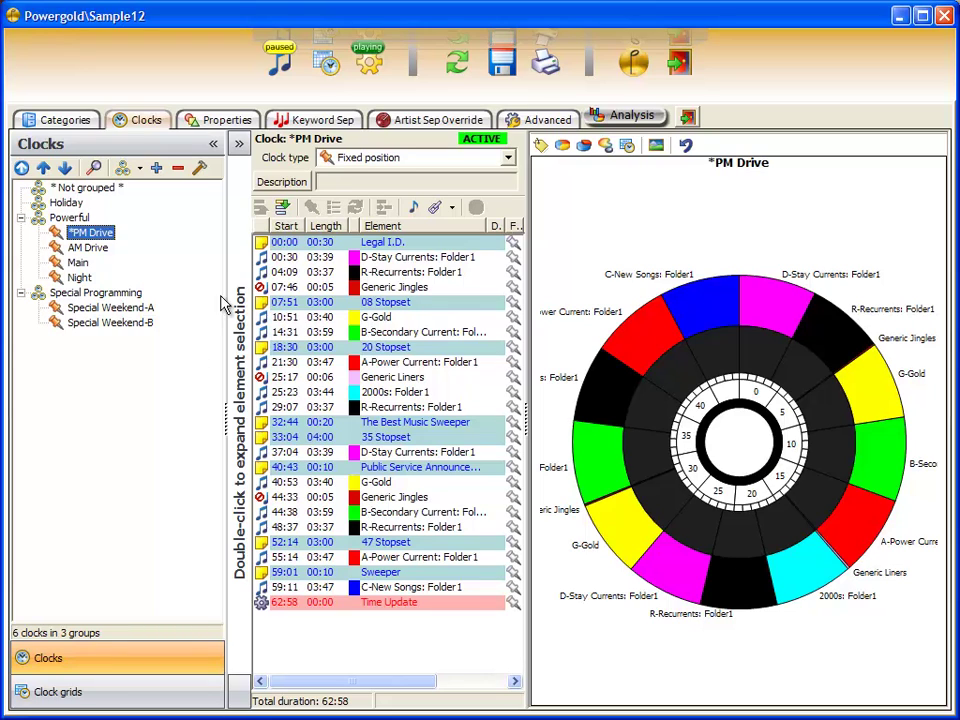
left_click(507, 158)
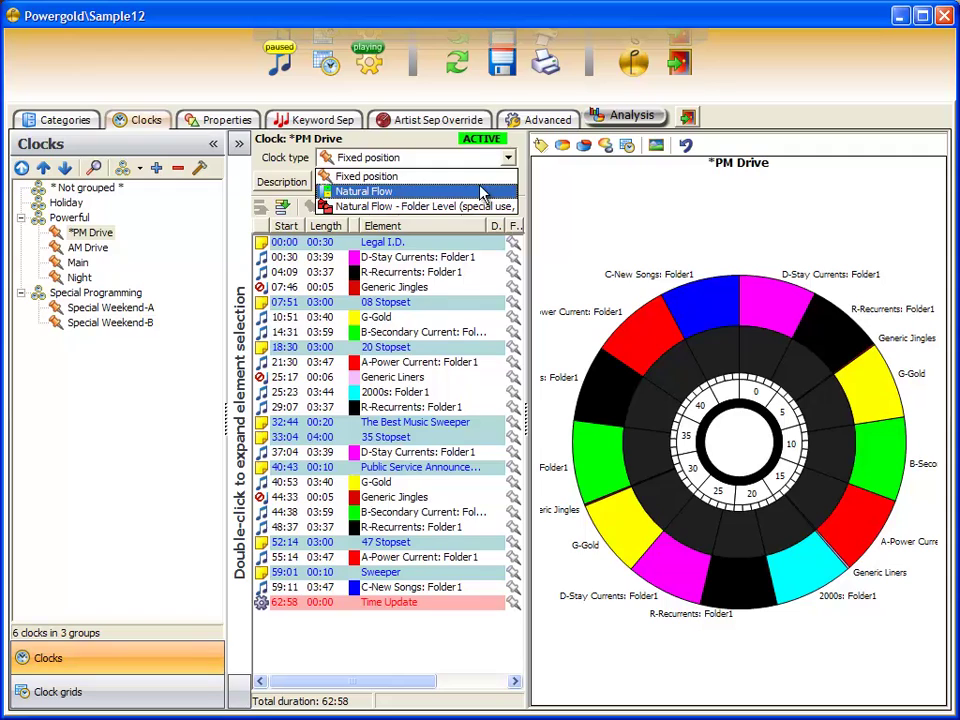
left_click(485, 192)
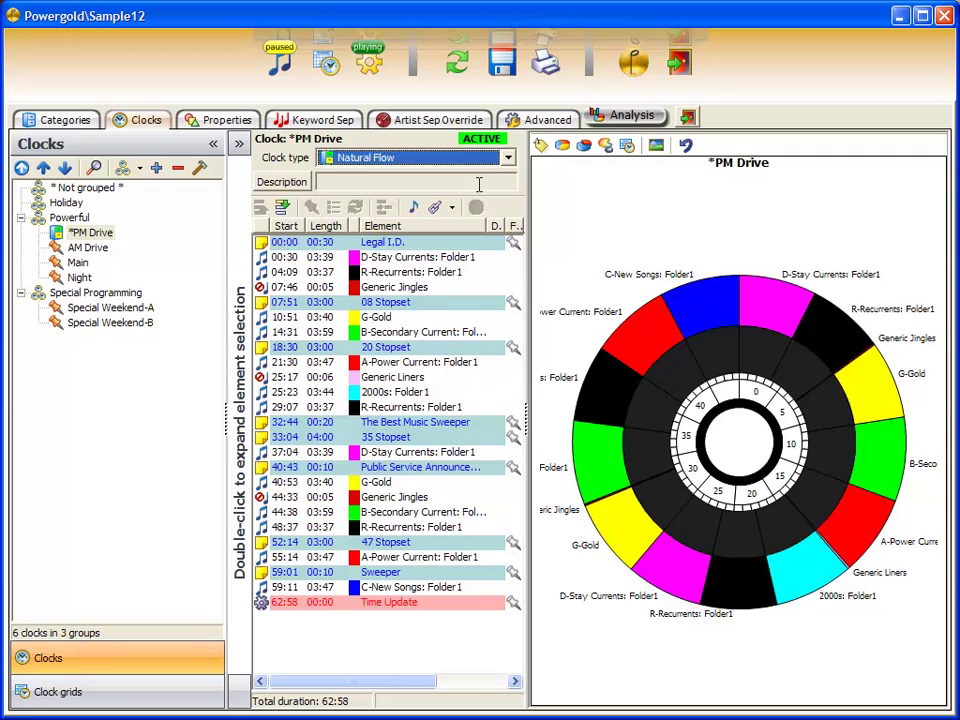
- Fix the 07:46 Generic Jingles element in place in the *PM Drive clock and update the category's other positions the same way
left_click(515, 288)
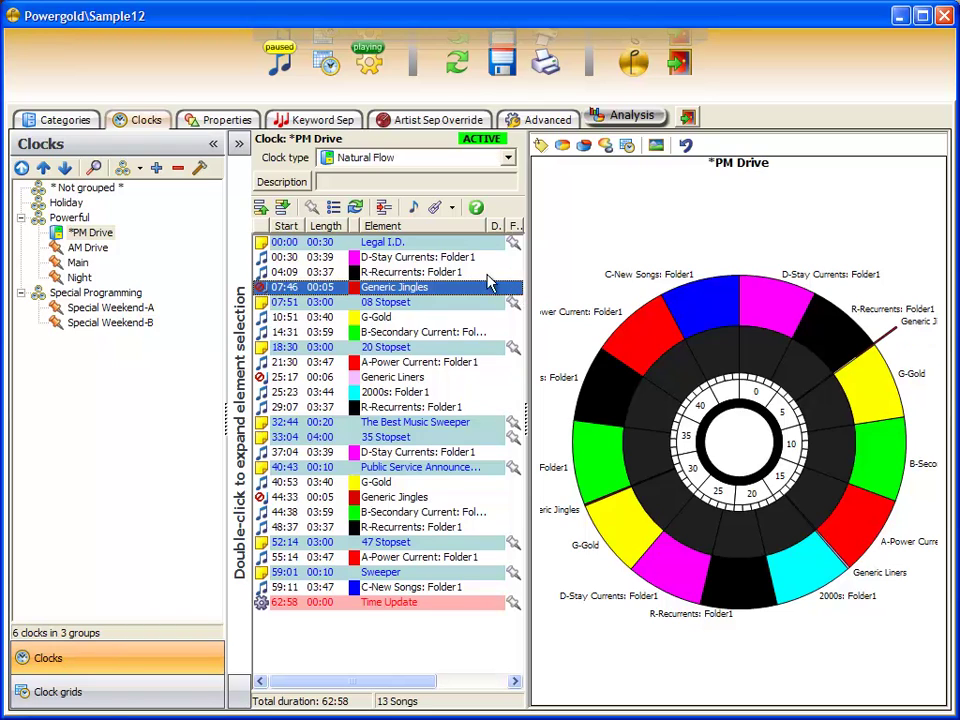
left_click(260, 207)
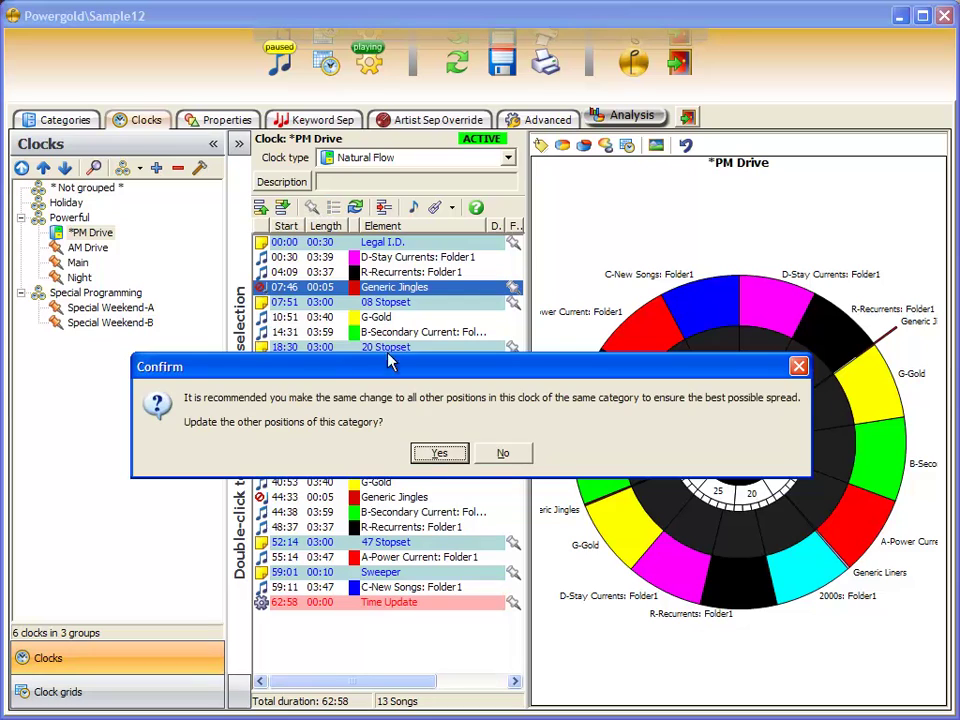
left_click(440, 454)
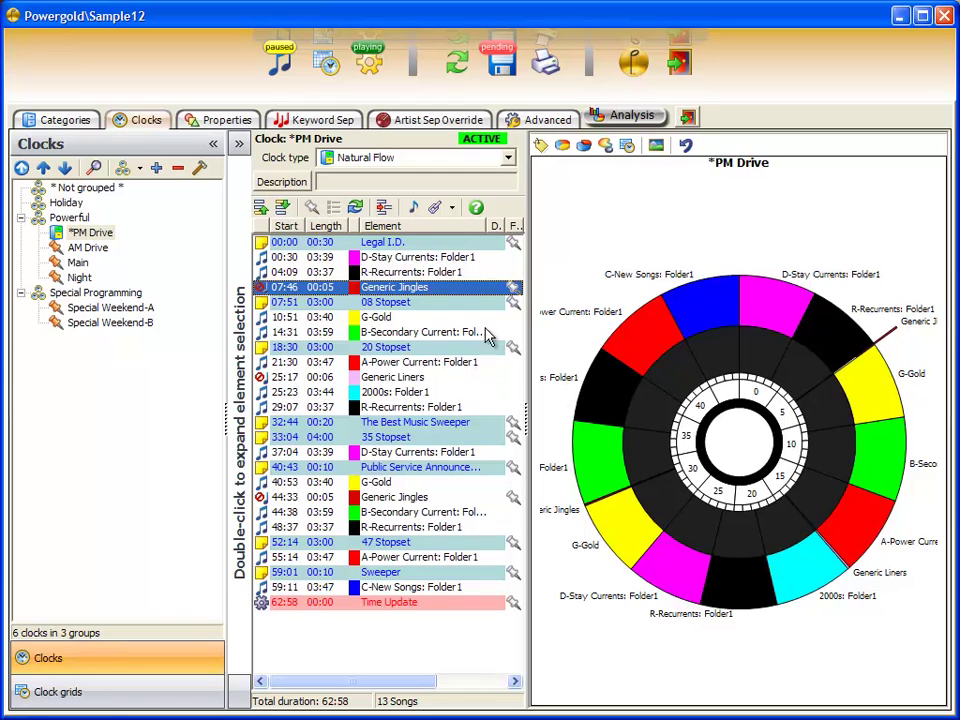
- Expand the element selection and insert the N-Night Current category after the 08 Stopset in the *PM Drive clock
left_click(425, 258)
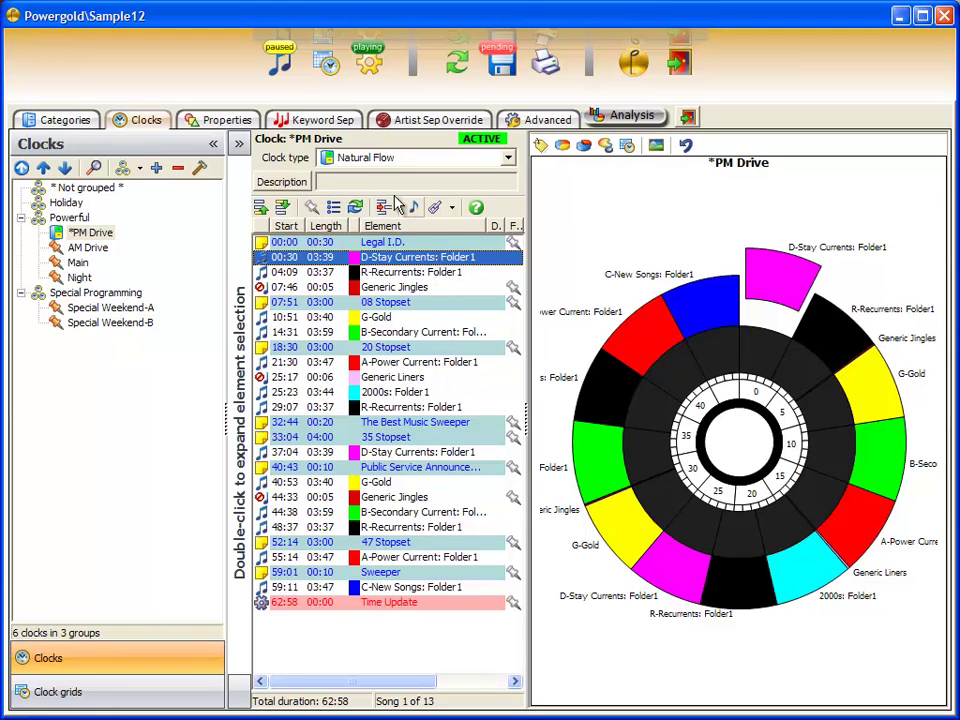
left_click(240, 146)
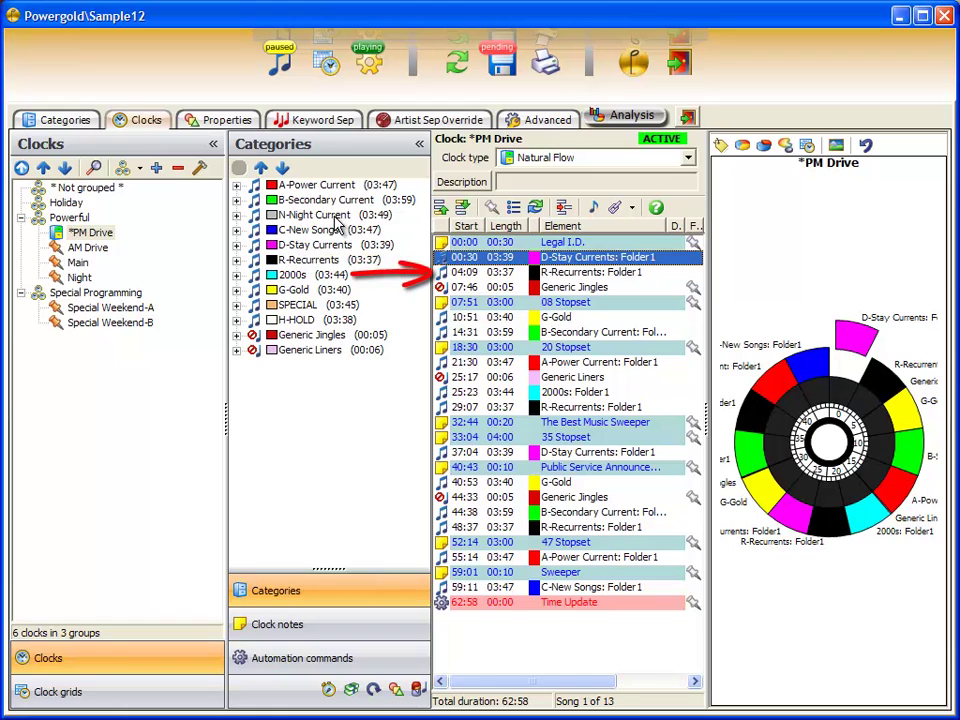
left_click_drag(315, 215, 520, 325)
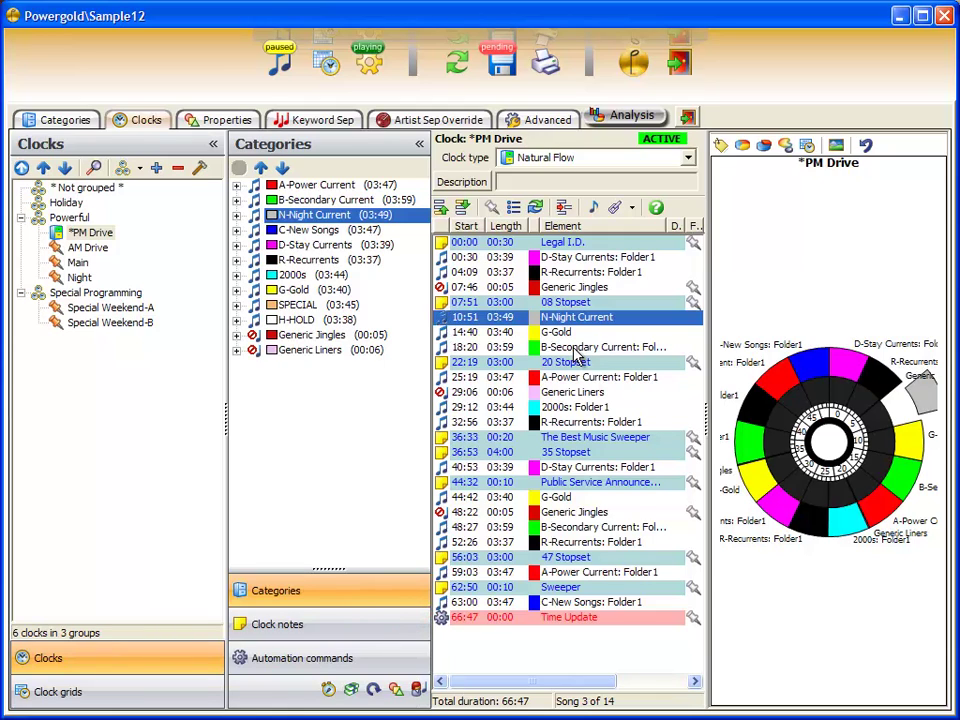
- Collapse the element selection and step through the *PM Drive elements from R-Recurrents to G-Gold, viewing each one on the clock wheel
left_click(581, 273)
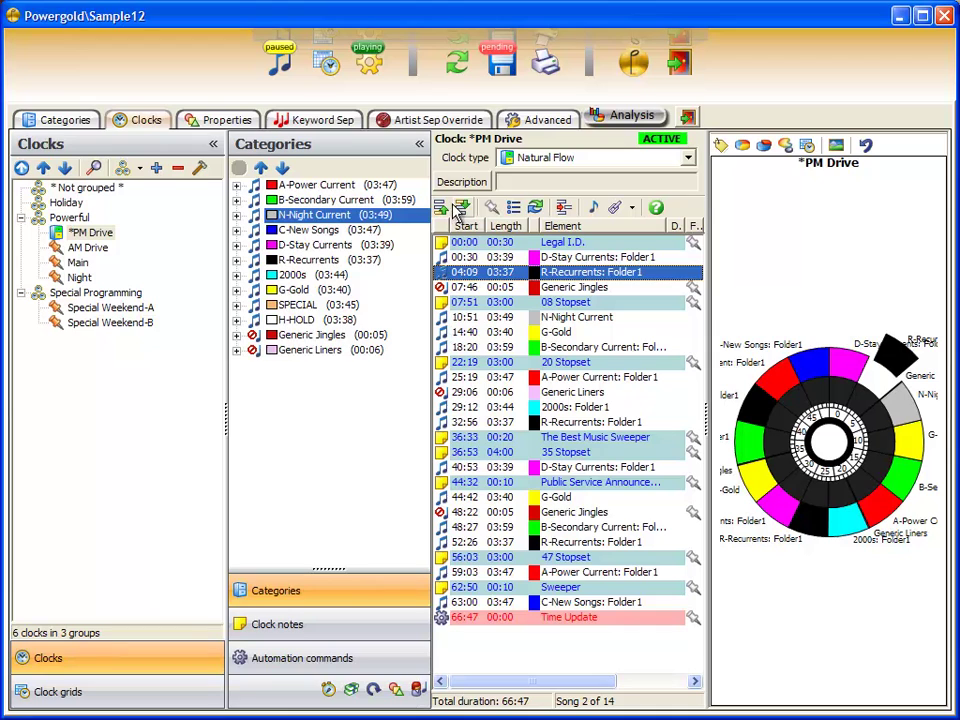
left_click(419, 146)
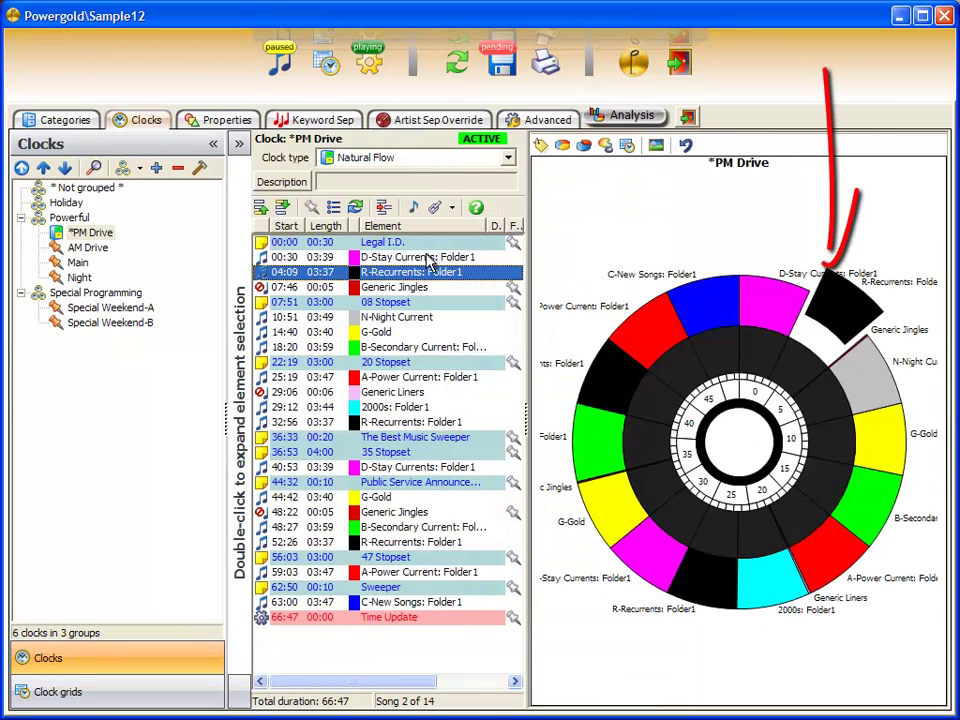
key("Down")
key("Down")
key("Down")
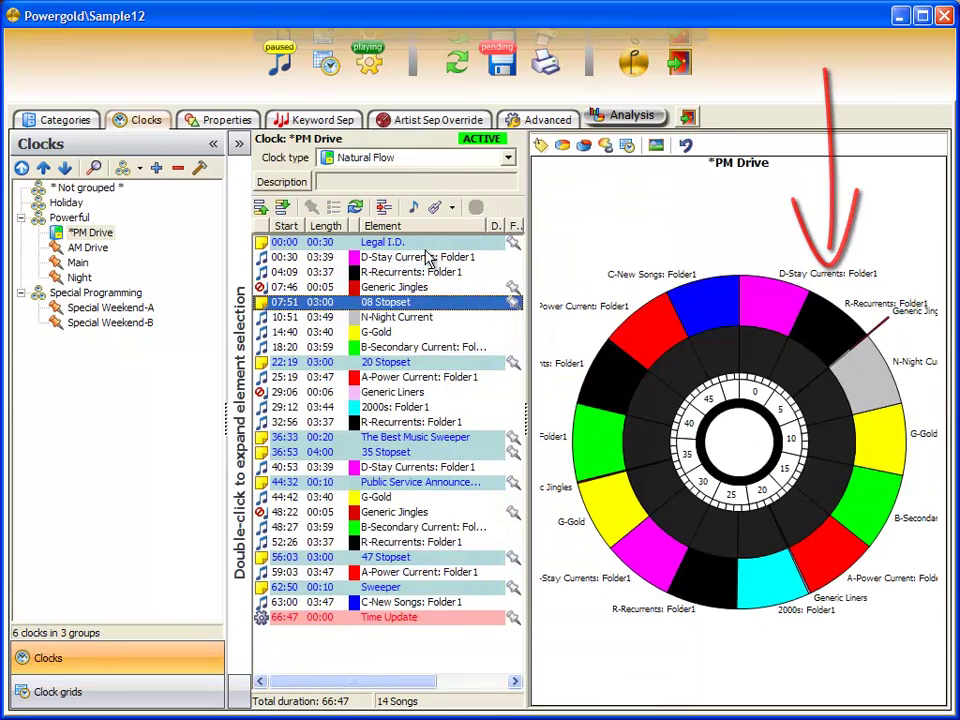
key("Down")
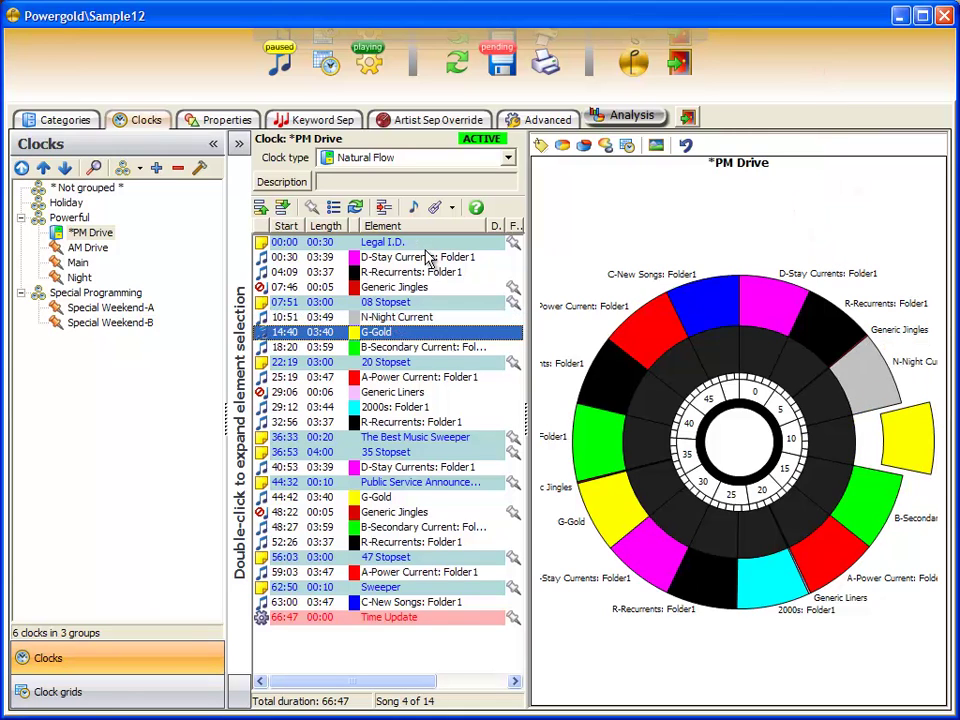
- Expand all properties and view Gender's values and the Max In A Row settings for Female without changing them
left_click(230, 122)
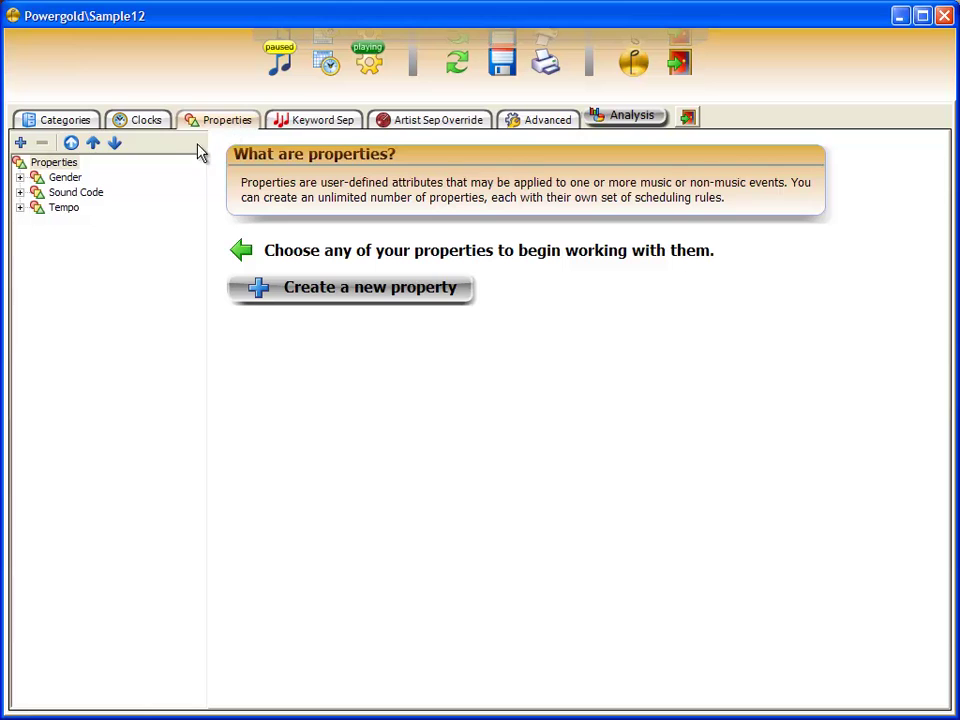
left_click(114, 142)
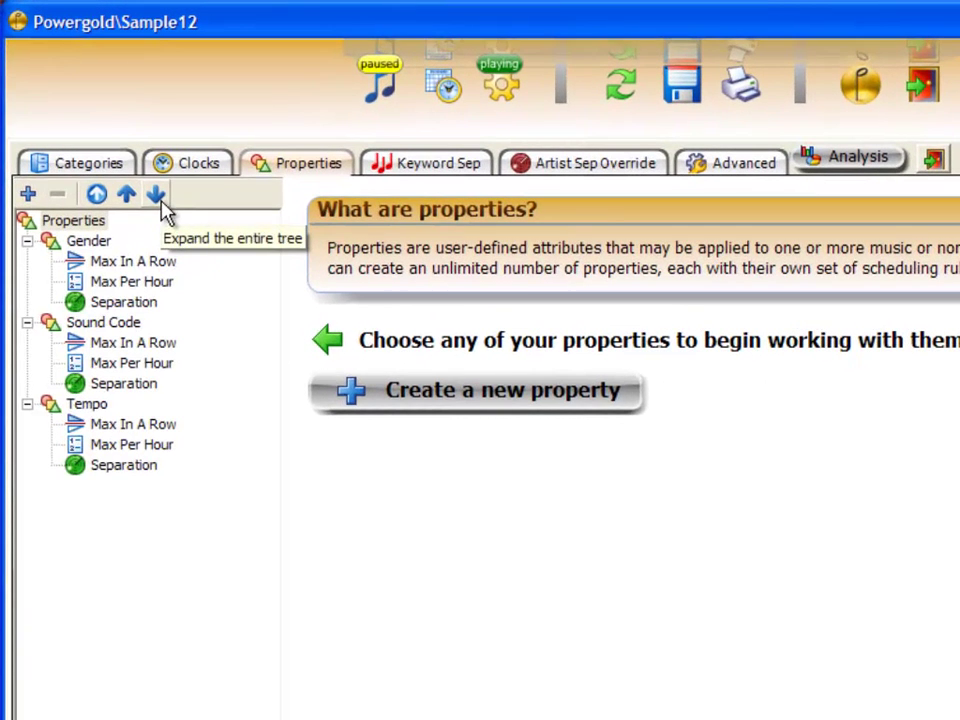
left_click(90, 241)
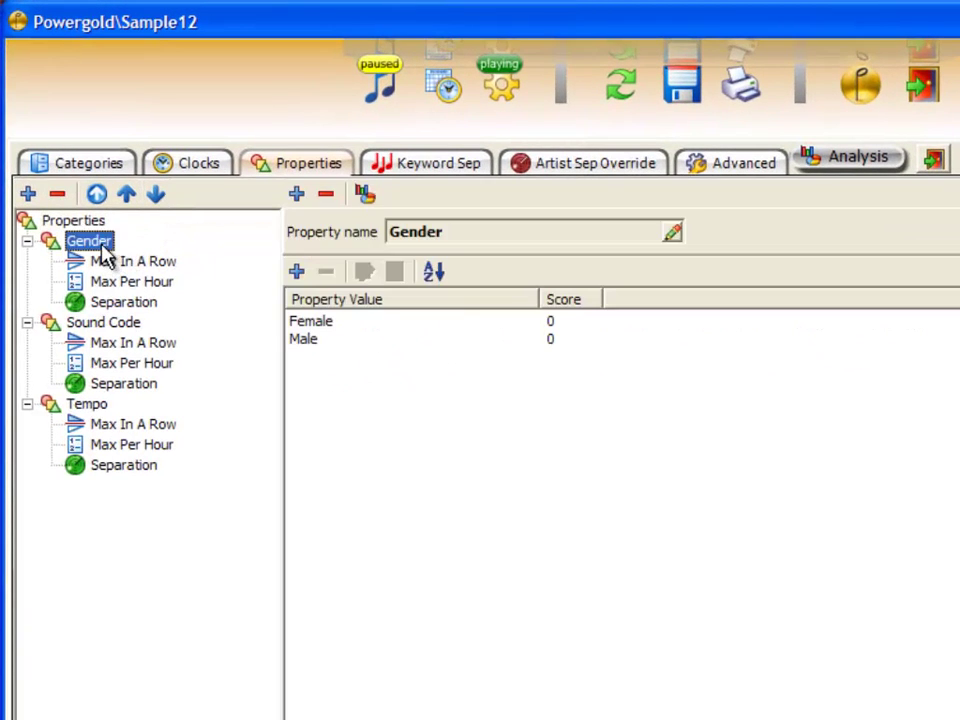
left_click(104, 262)
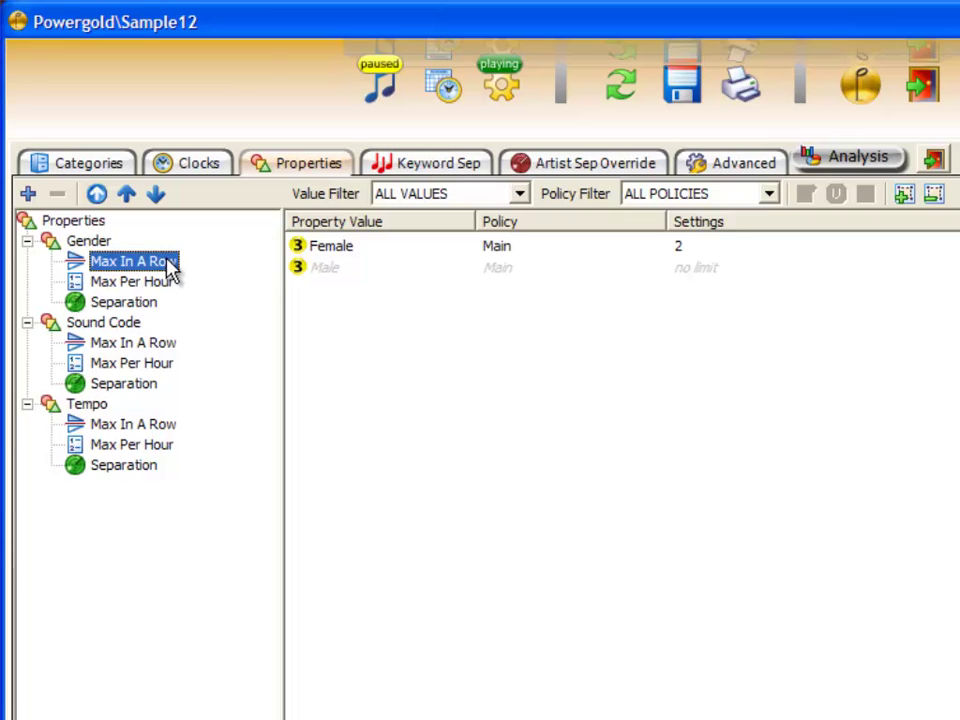
double_click(329, 253)
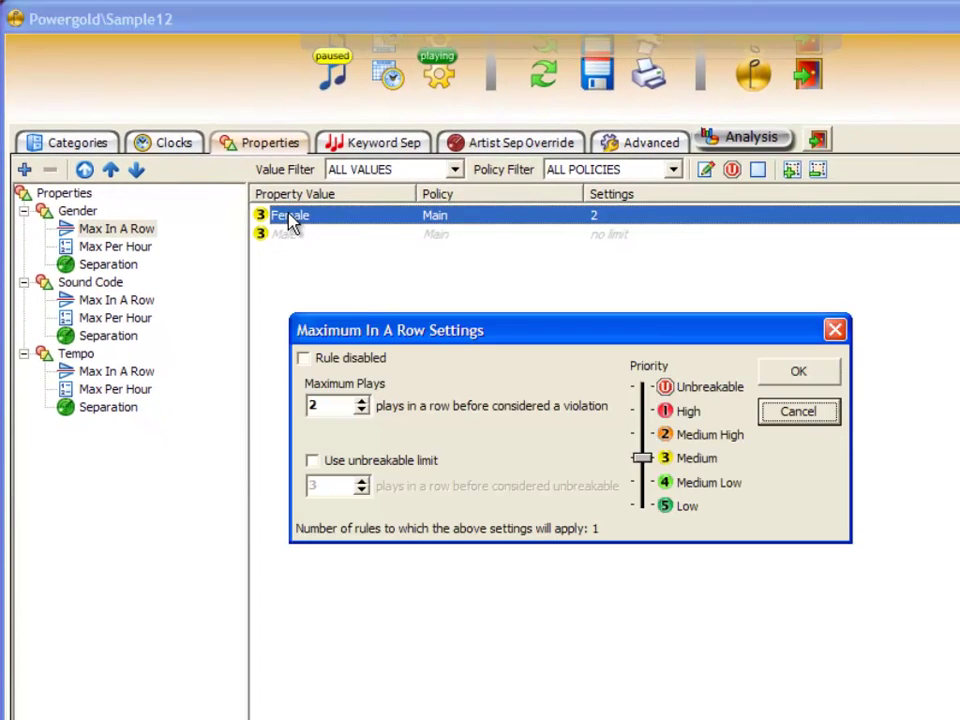
left_click(784, 413)
- View the Gender property's Max Per Hour settings for Female without changing them
left_click(115, 247)
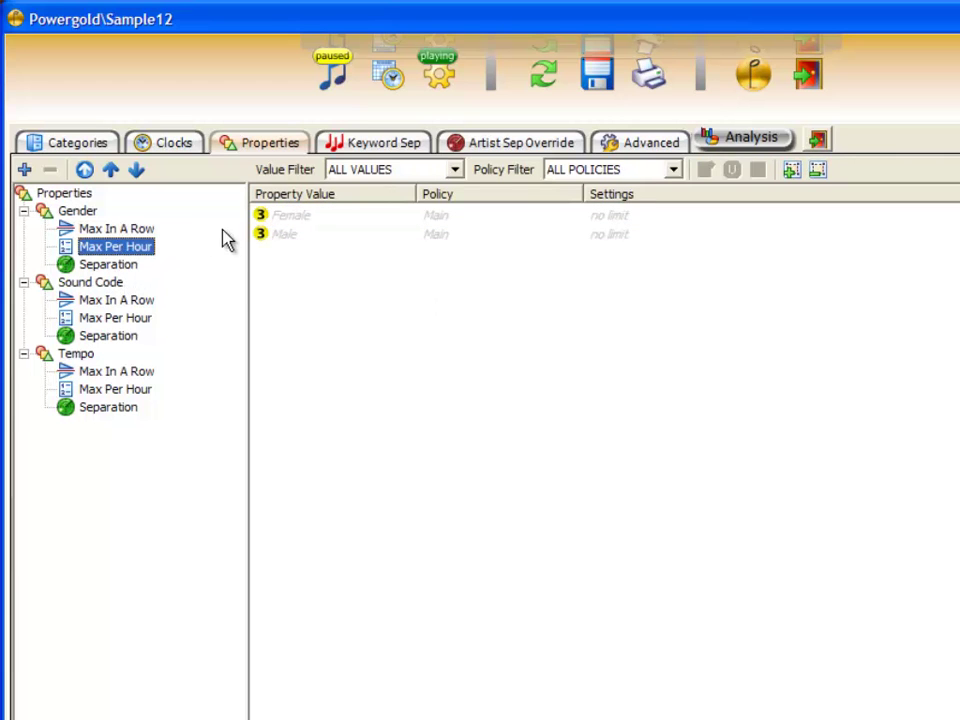
double_click(280, 217)
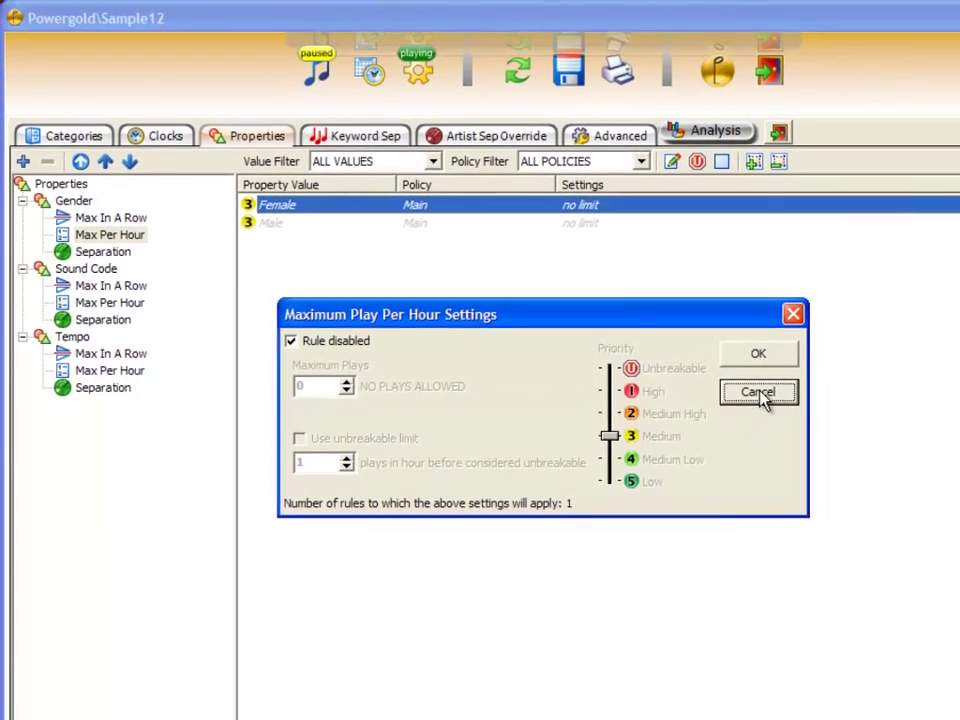
left_click(796, 411)
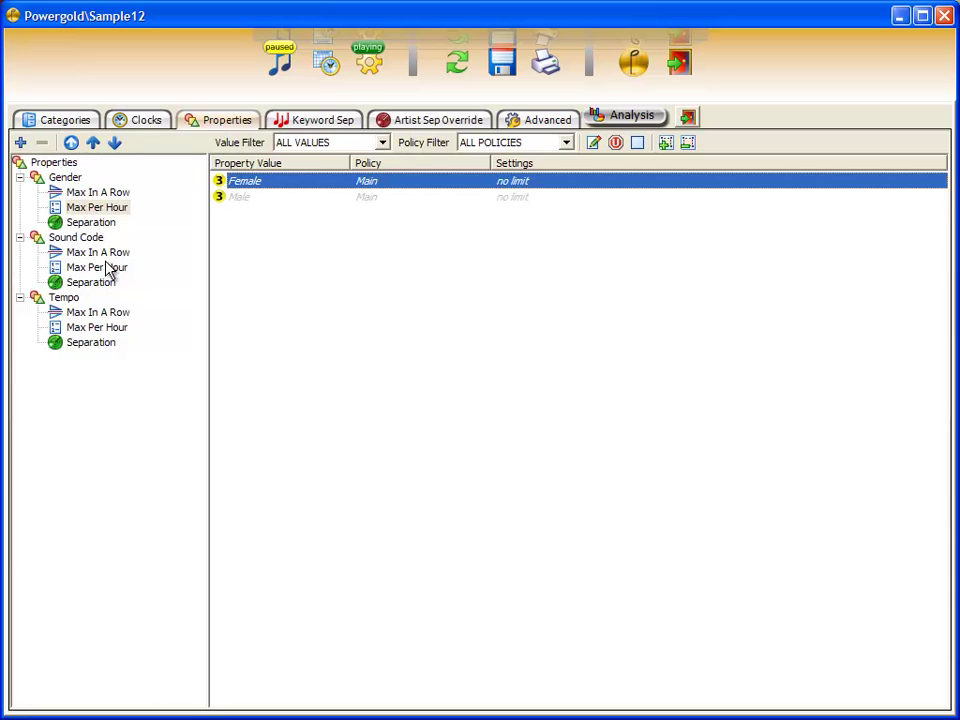
- View the Sound Code separation grid and the Disco-from-Disco separation settings without changing them
left_click(105, 283)
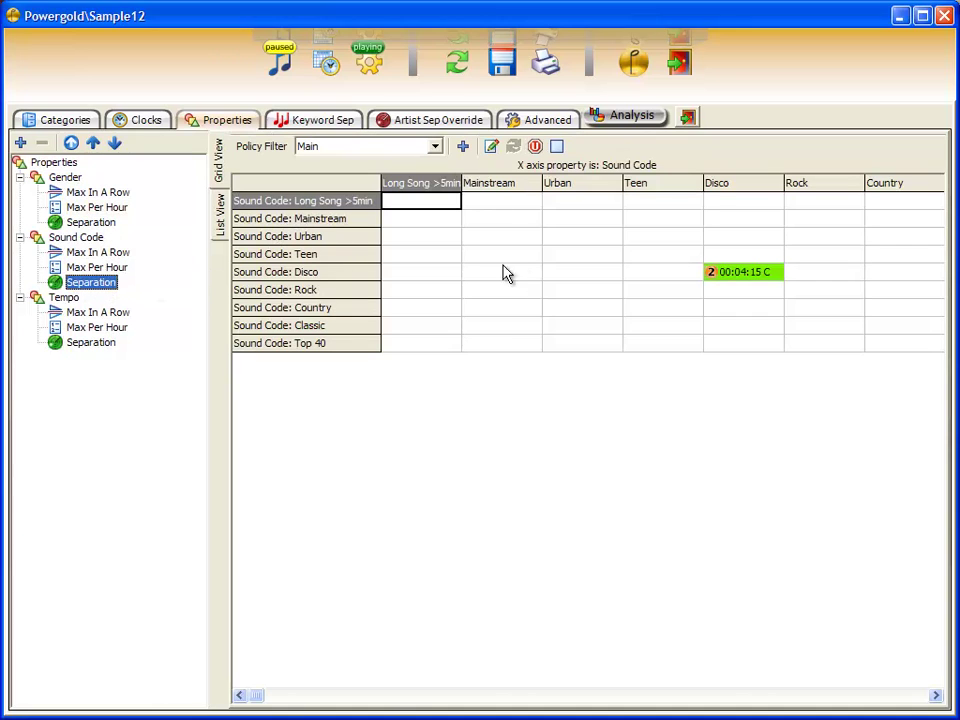
double_click(736, 274)
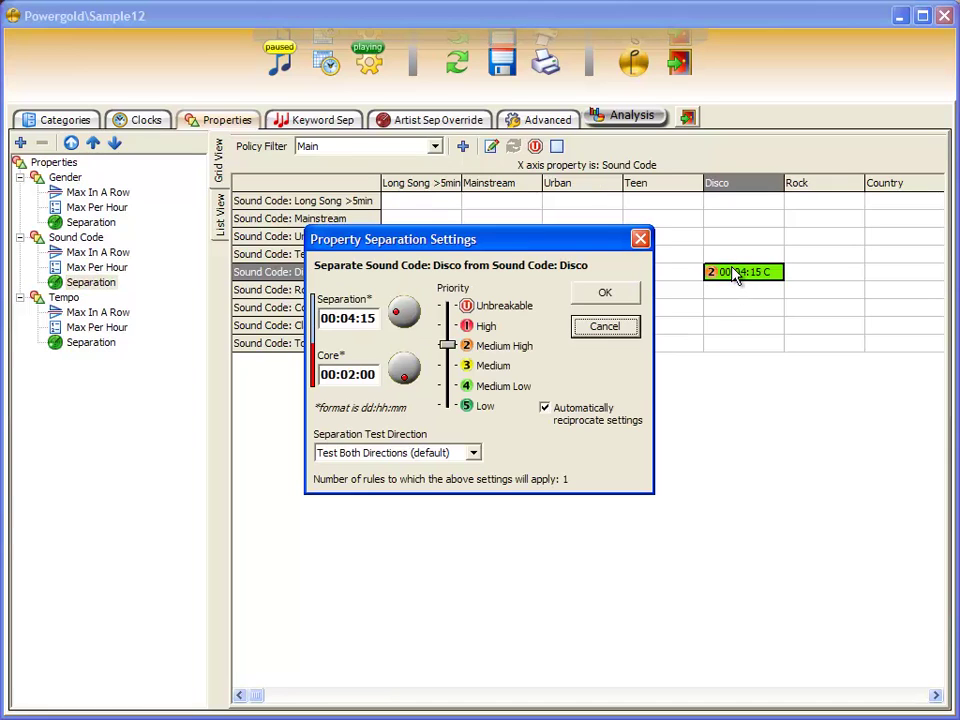
left_click(605, 327)
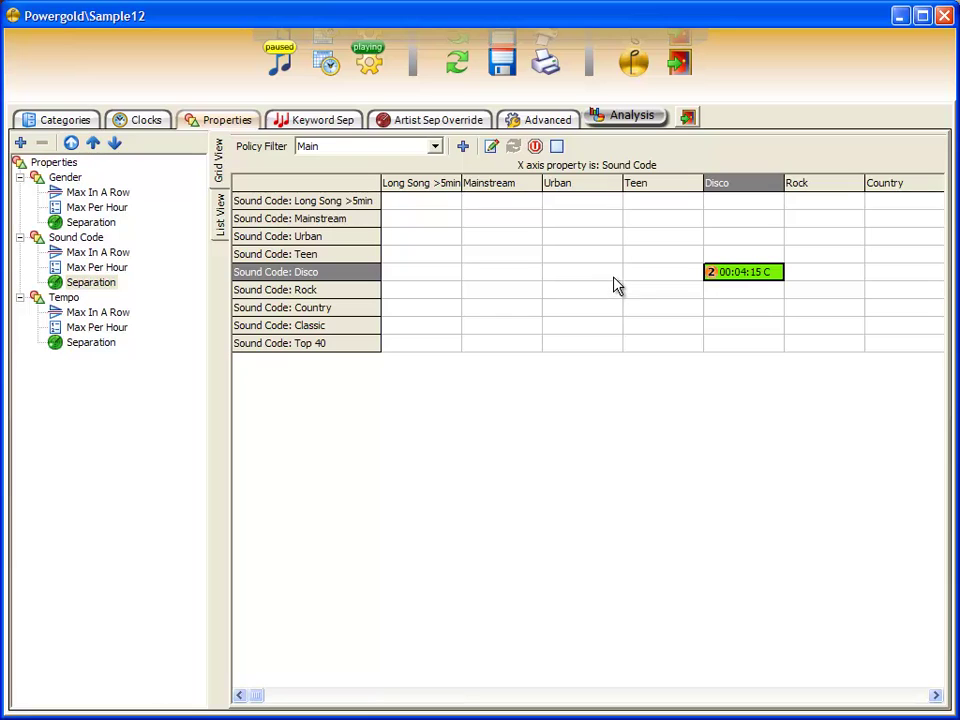
- Open the DISCO keyword for editing from the keyword separations and look through its member songs
left_click(339, 126)
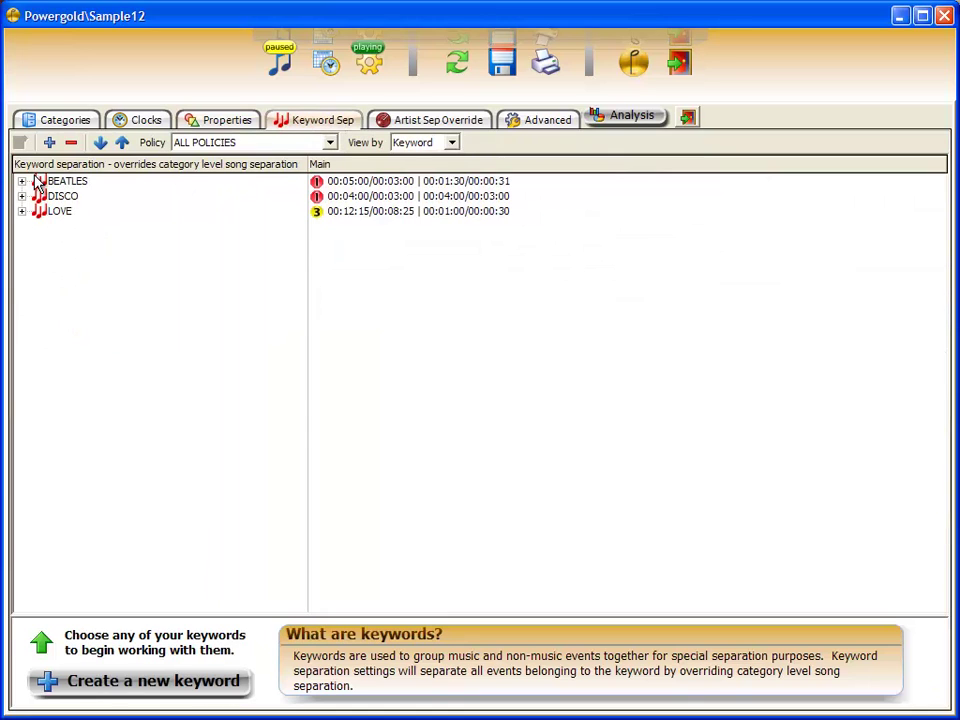
left_click(43, 199)
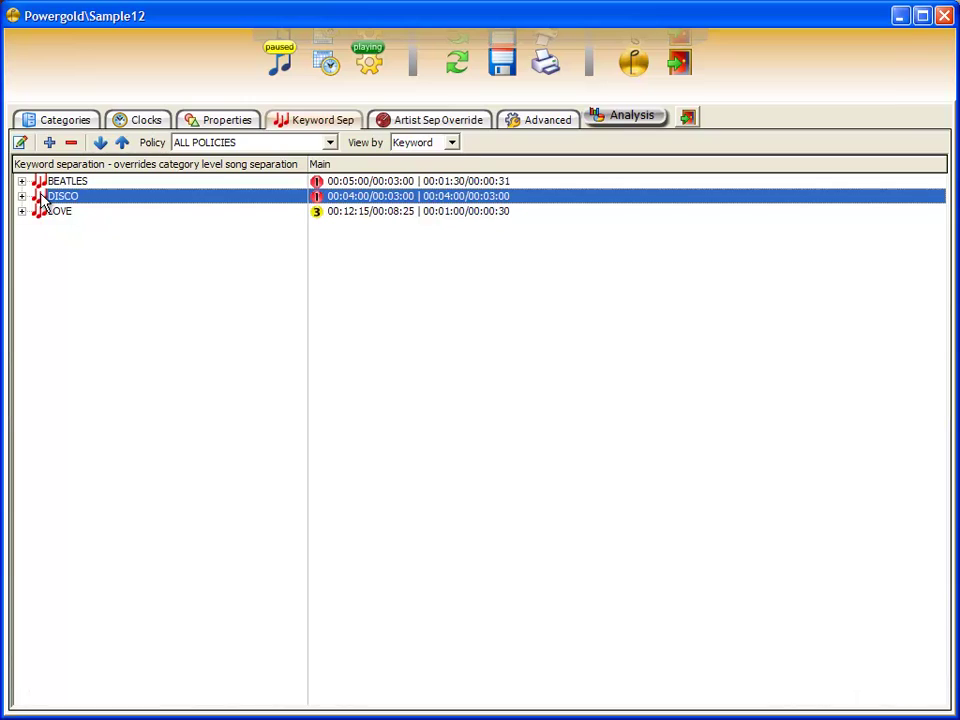
left_click(20, 143)
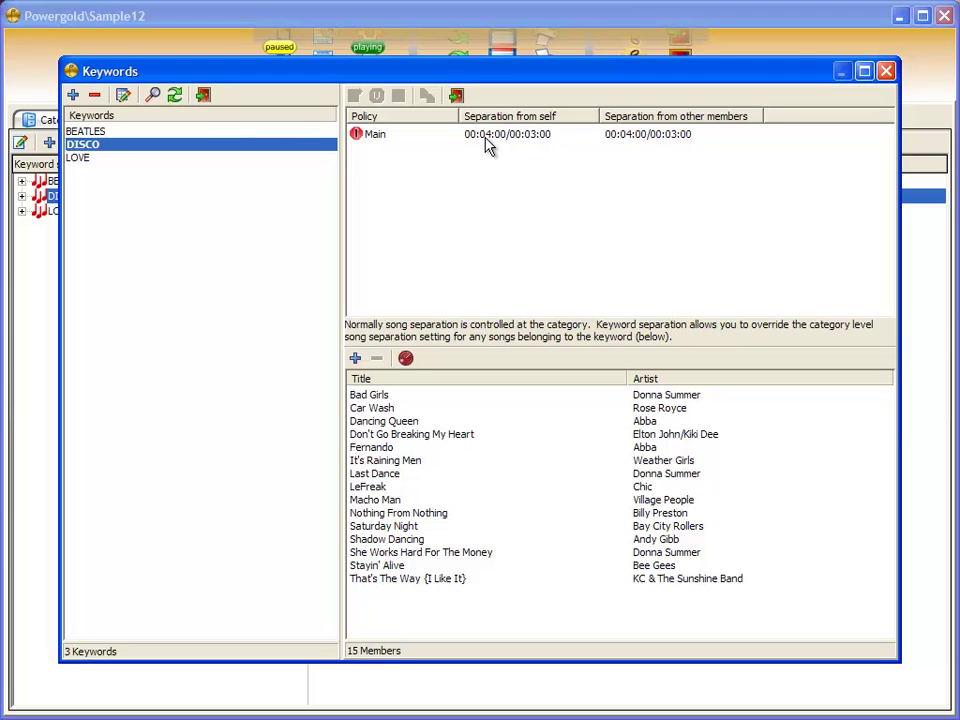
left_click(667, 397)
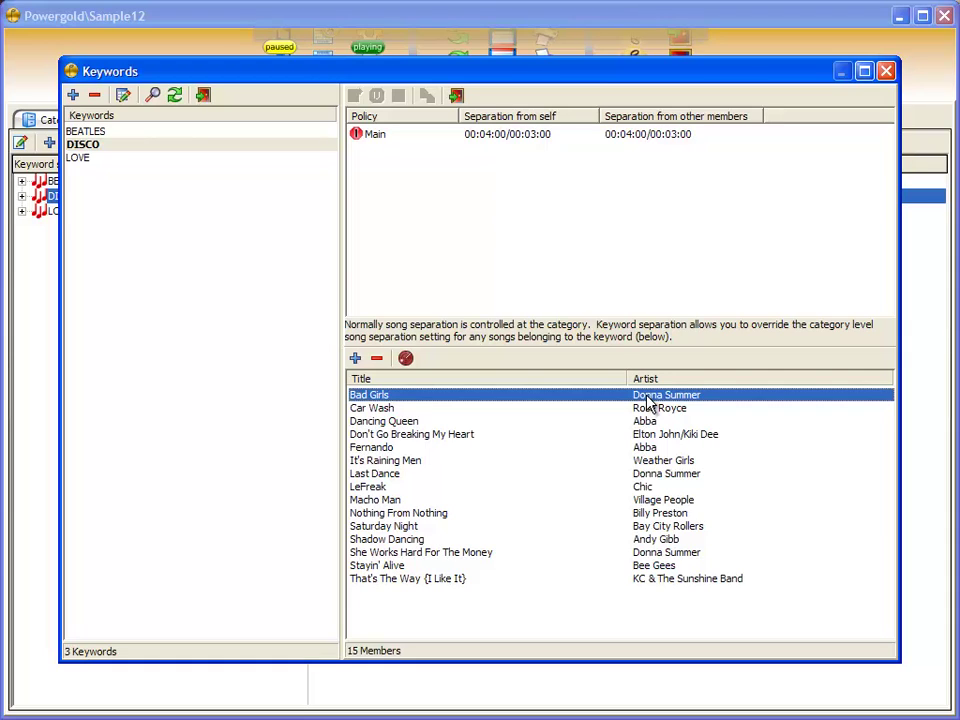
key("Down")
key("Down")
key("Down")
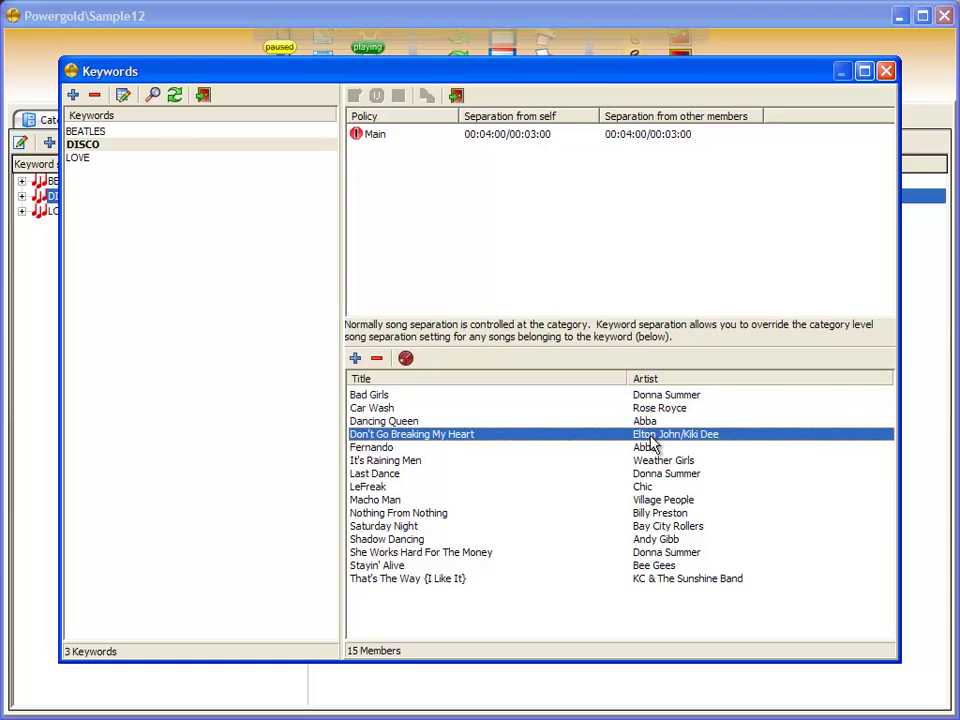
key("Down")
key("Down")
key("Down")
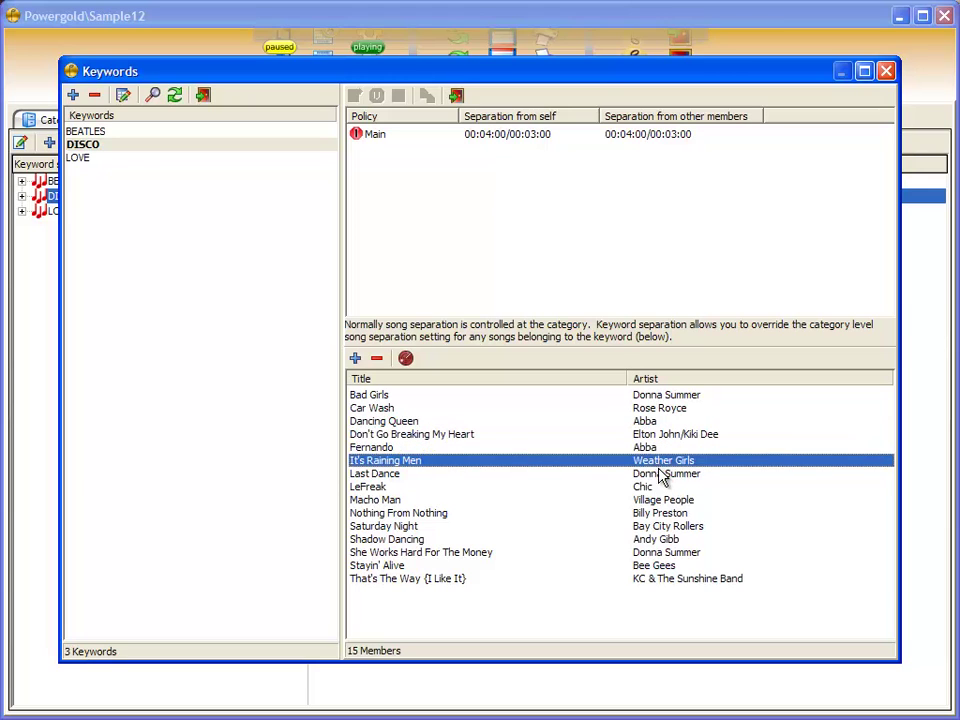
- View the DISCO keyword's separation settings for the Main policy without changing them, and close the keywords
double_click(530, 134)
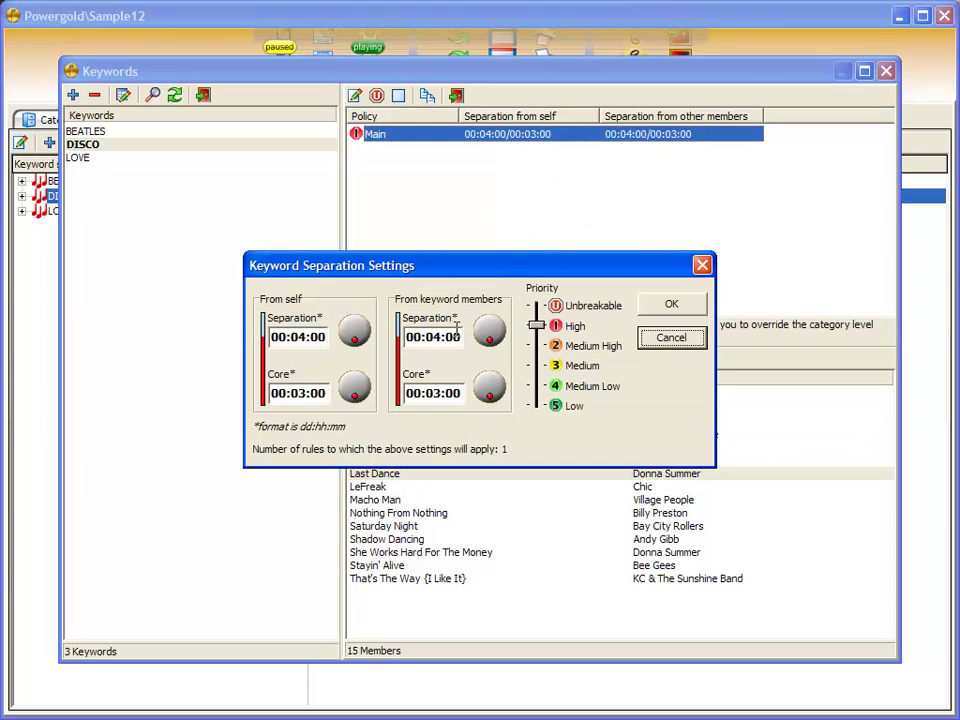
left_click(668, 338)
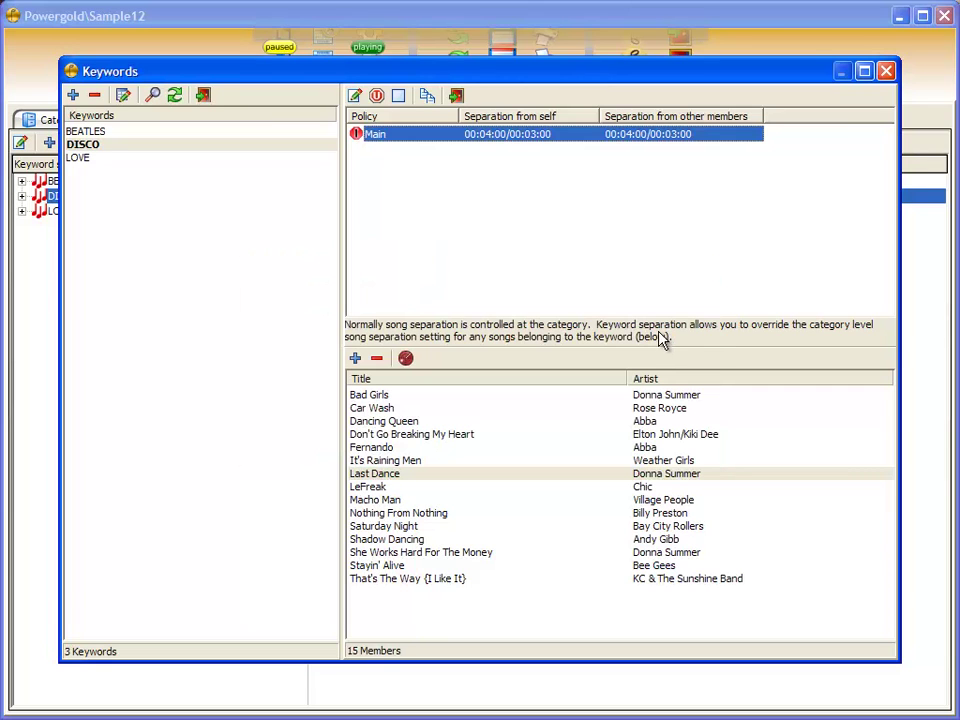
left_click(455, 95)
- View Chicago's artist separation override settings for the Main policy without changing them, and close the artists
left_click(447, 128)
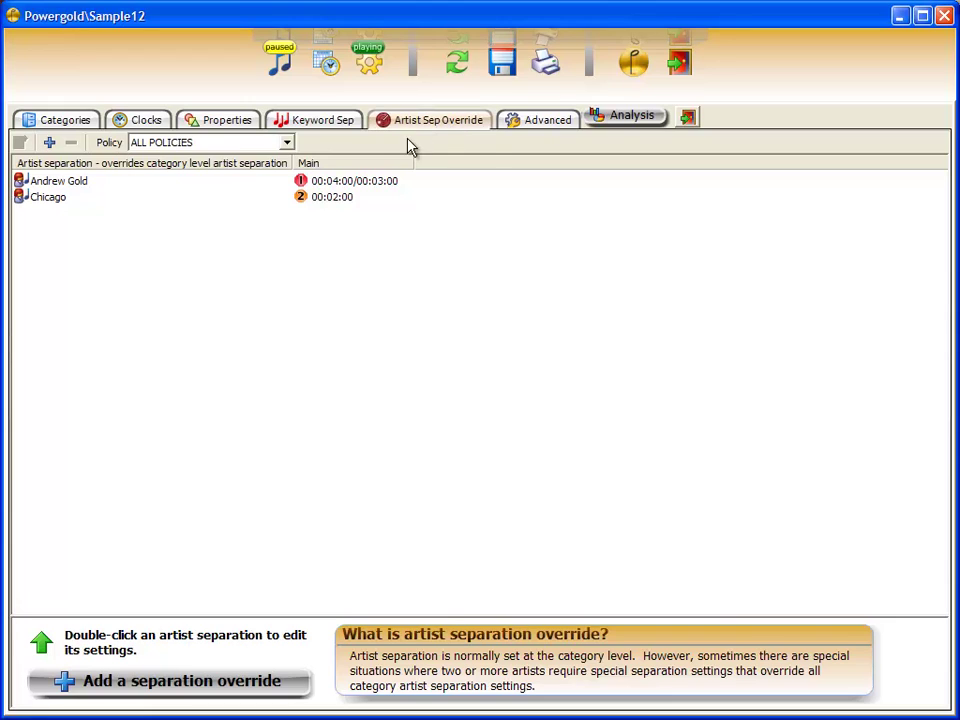
double_click(60, 205)
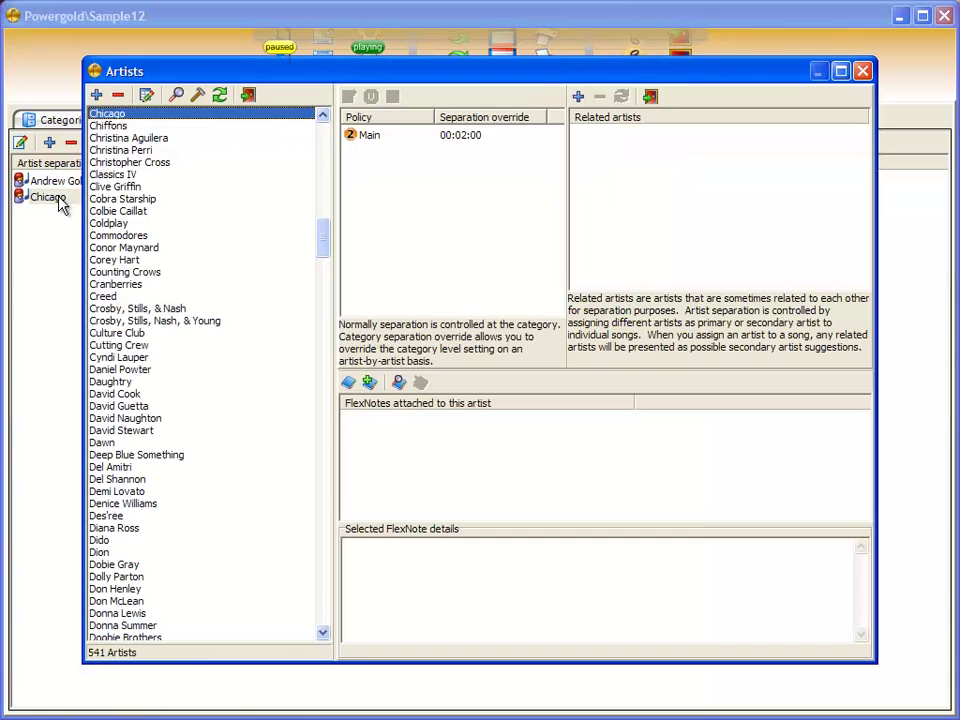
double_click(405, 135)
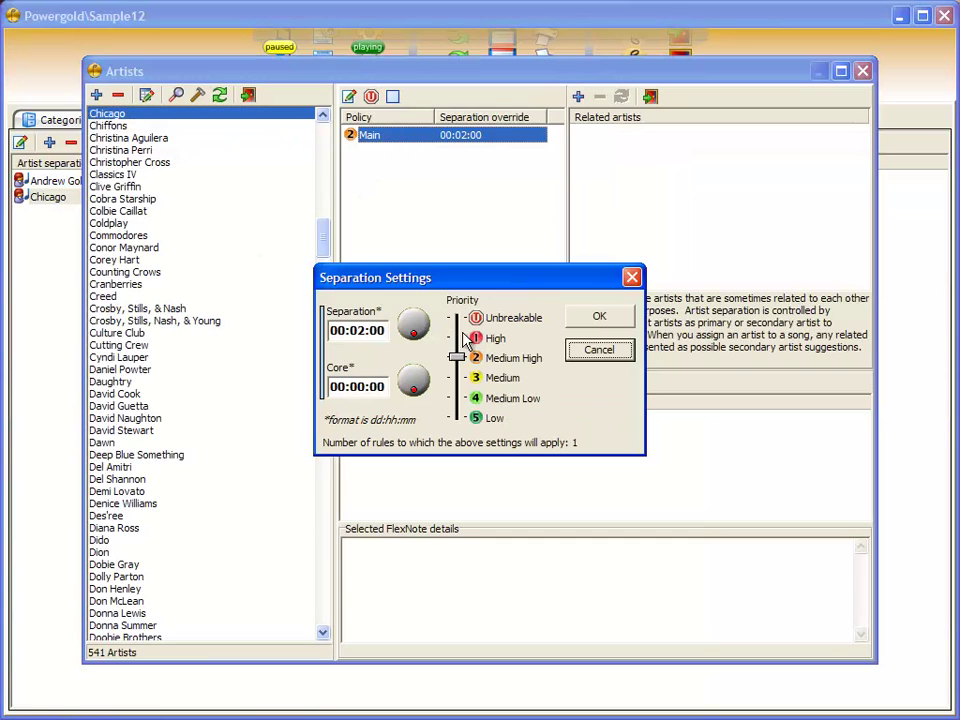
left_click(602, 352)
left_click(649, 98)
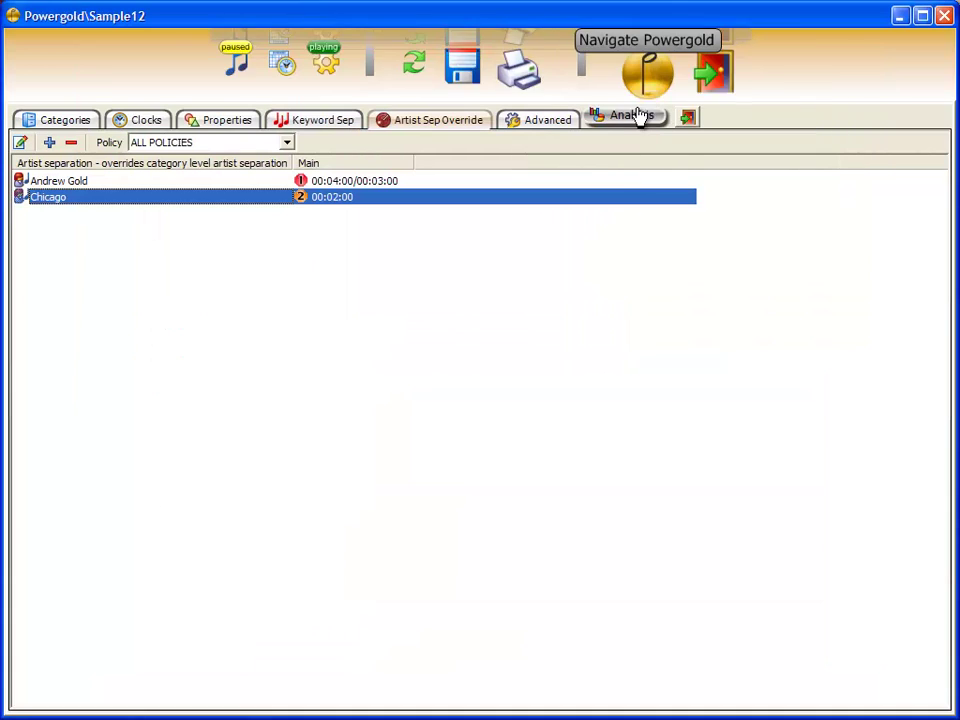
- View the advanced scheduling options and the Main policy grid without changing them, and close the grid
left_click(548, 124)
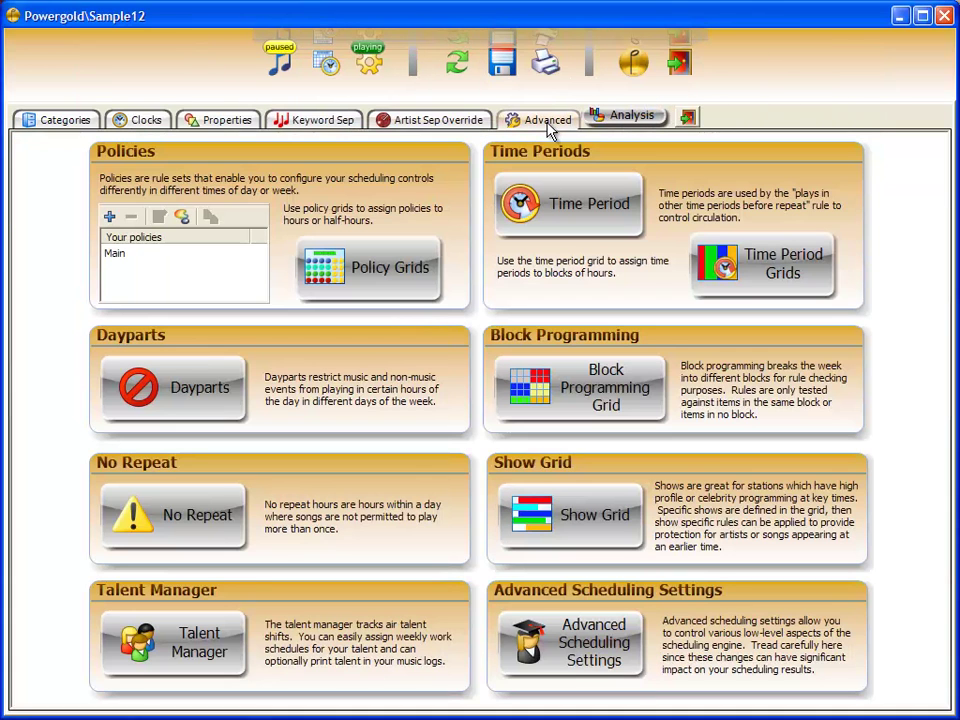
left_click(393, 283)
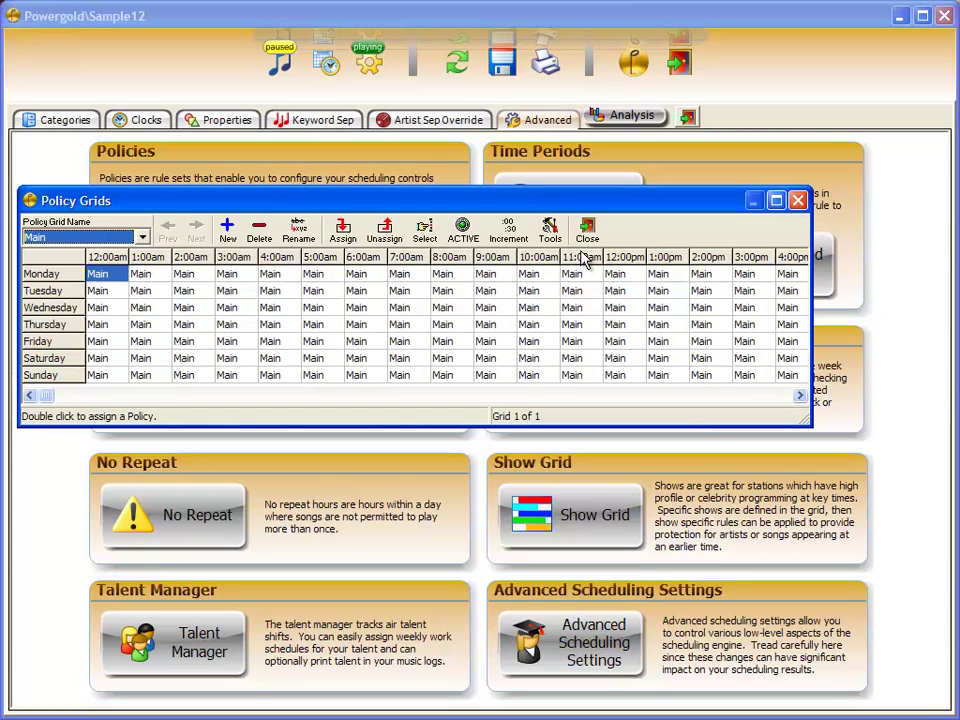
left_click(595, 233)
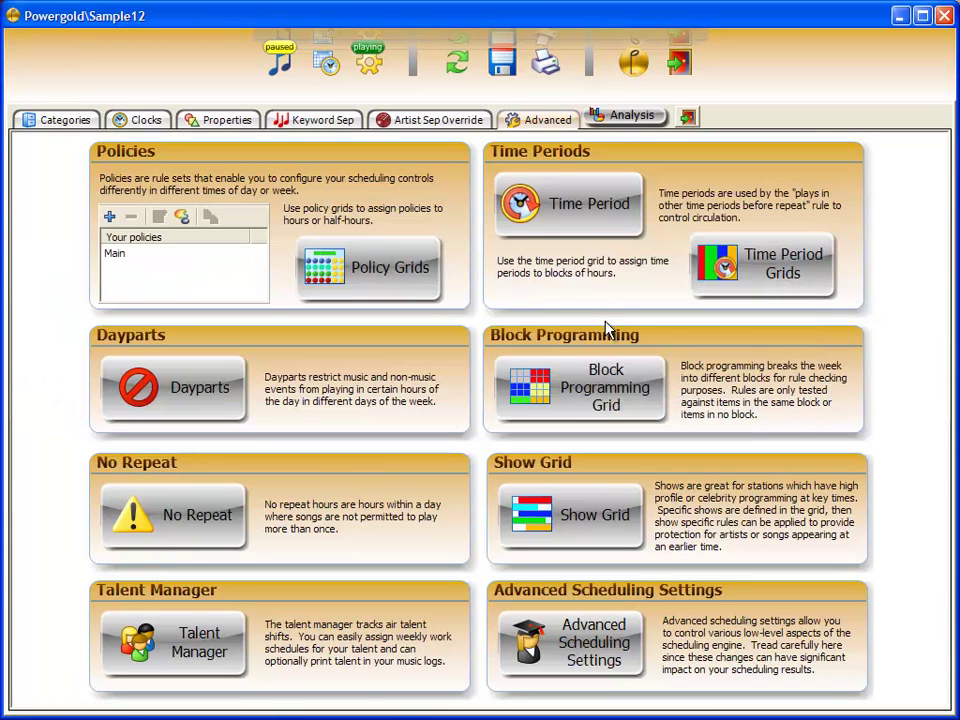
- Open the analysis, expand all categories and compare the layout rotation of Folder1 in A-Power Current, B-Secondary Current and N-Night Current
left_click(625, 117)
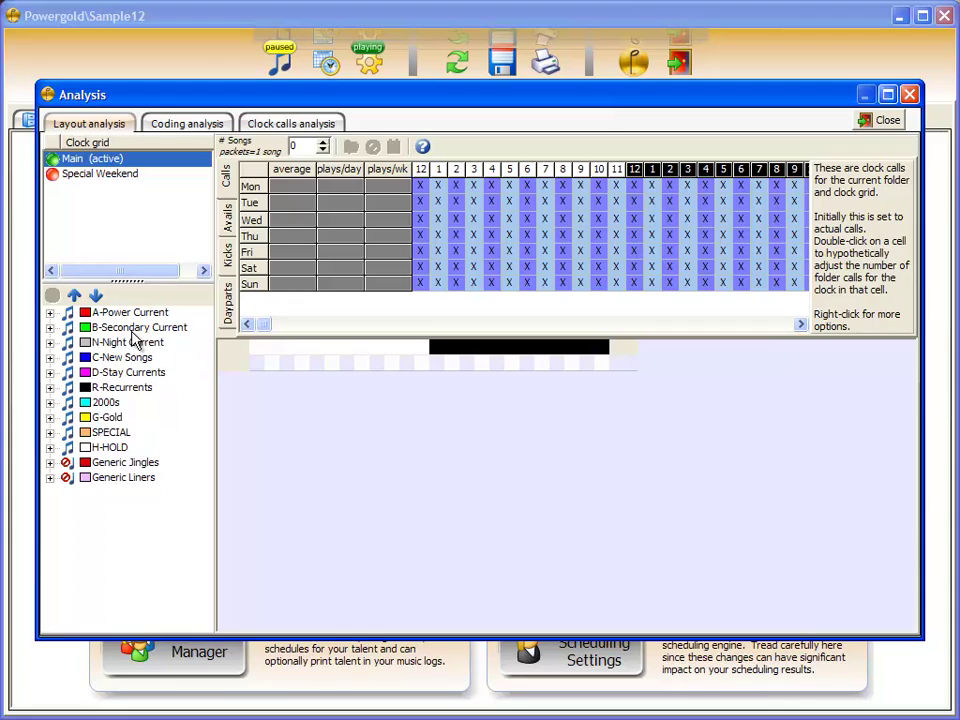
left_click(97, 297)
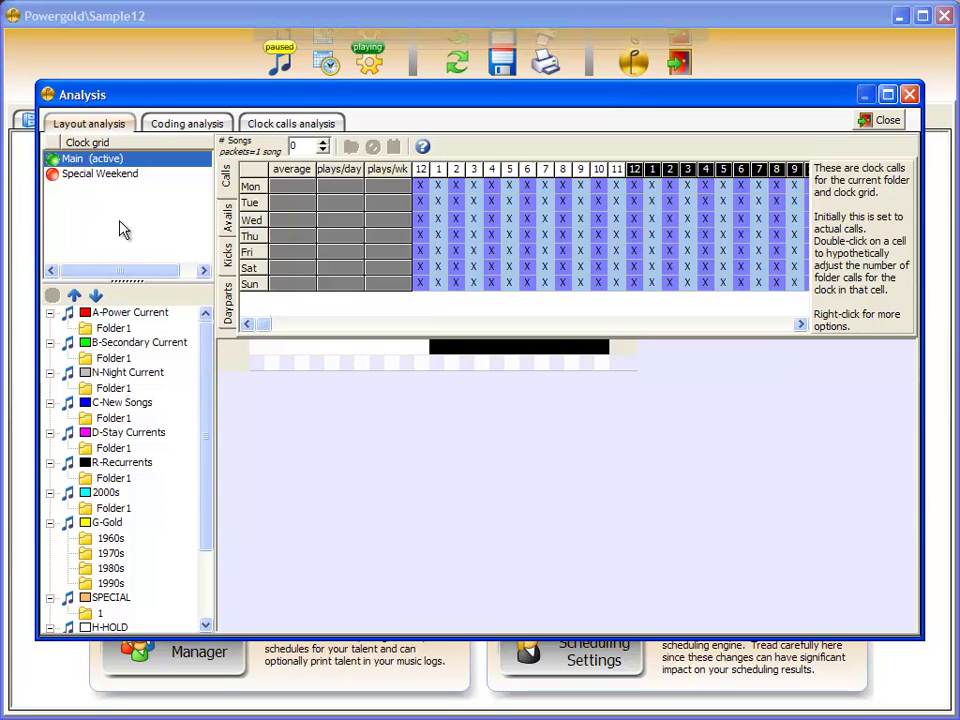
left_click(116, 330)
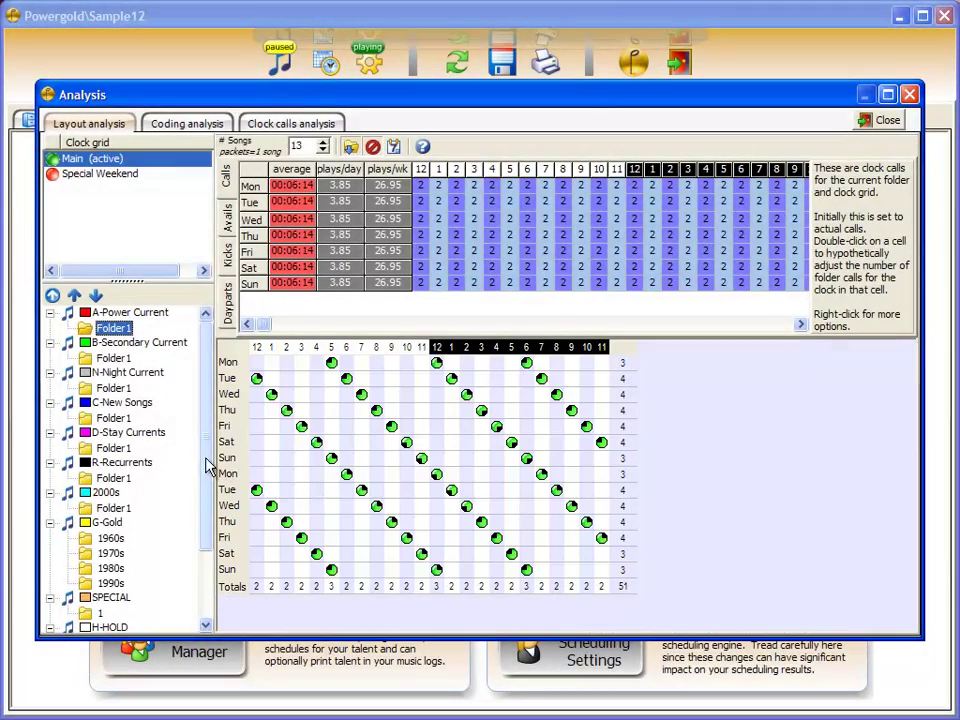
left_click(113, 357)
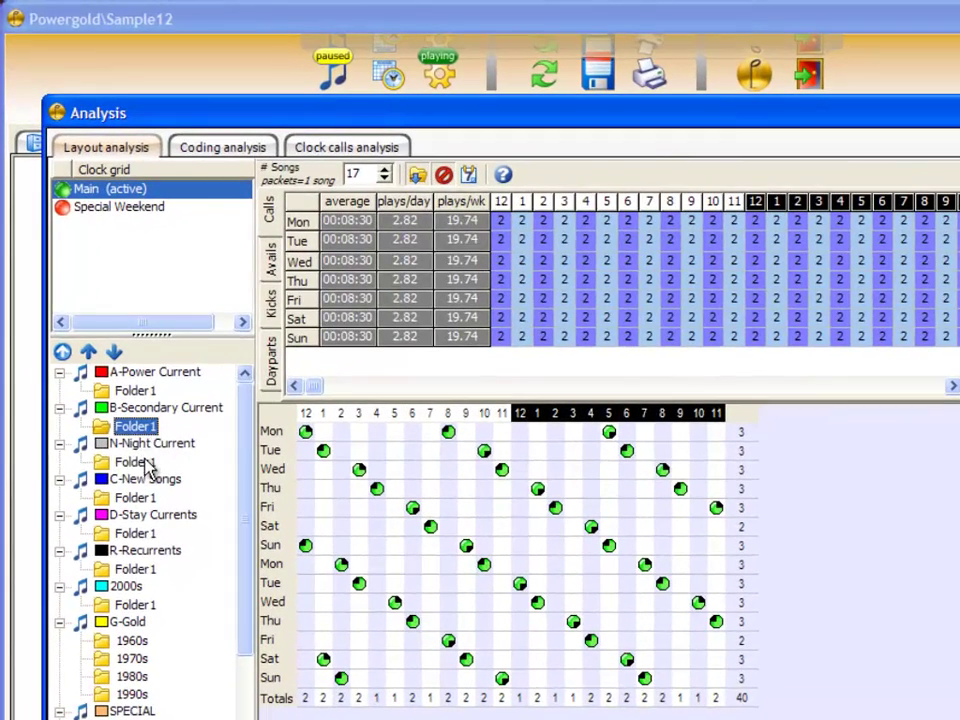
left_click(142, 462)
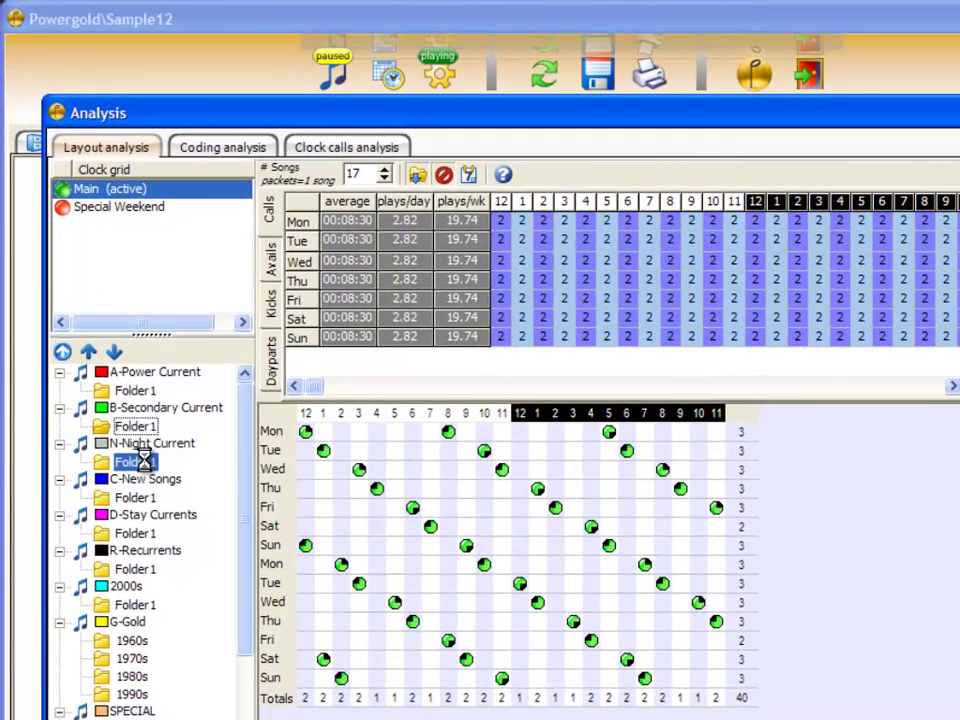
left_click(153, 390)
- Look through the dayparts, kicks and clock calls of A-Power Current's Folder1, including the options for hypothetical clock call changes
left_click(268, 360)
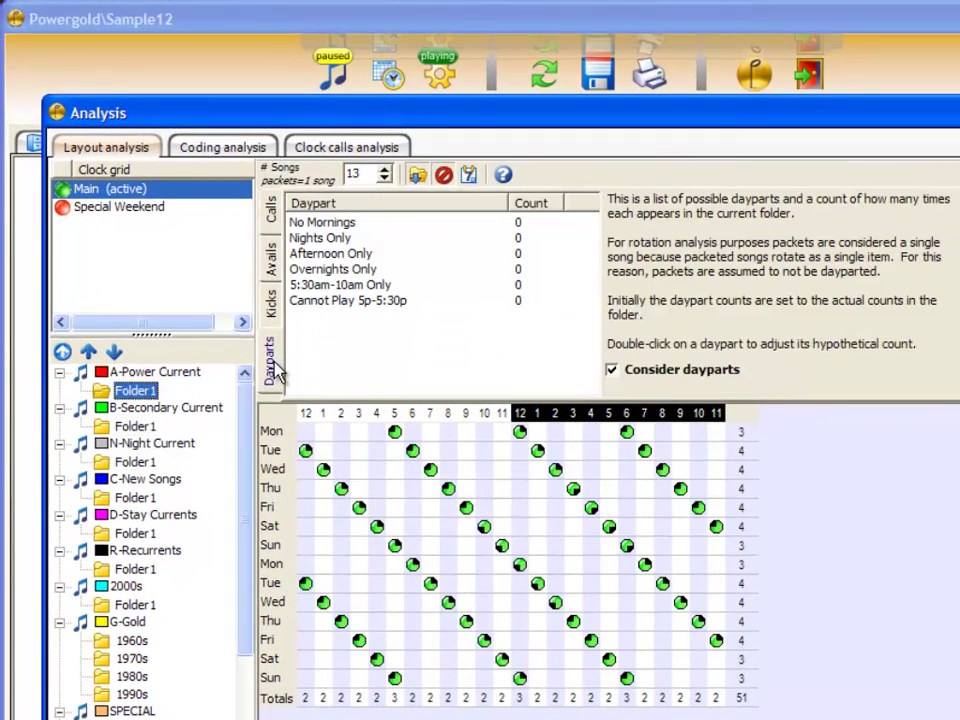
left_click(278, 310)
left_click(276, 224)
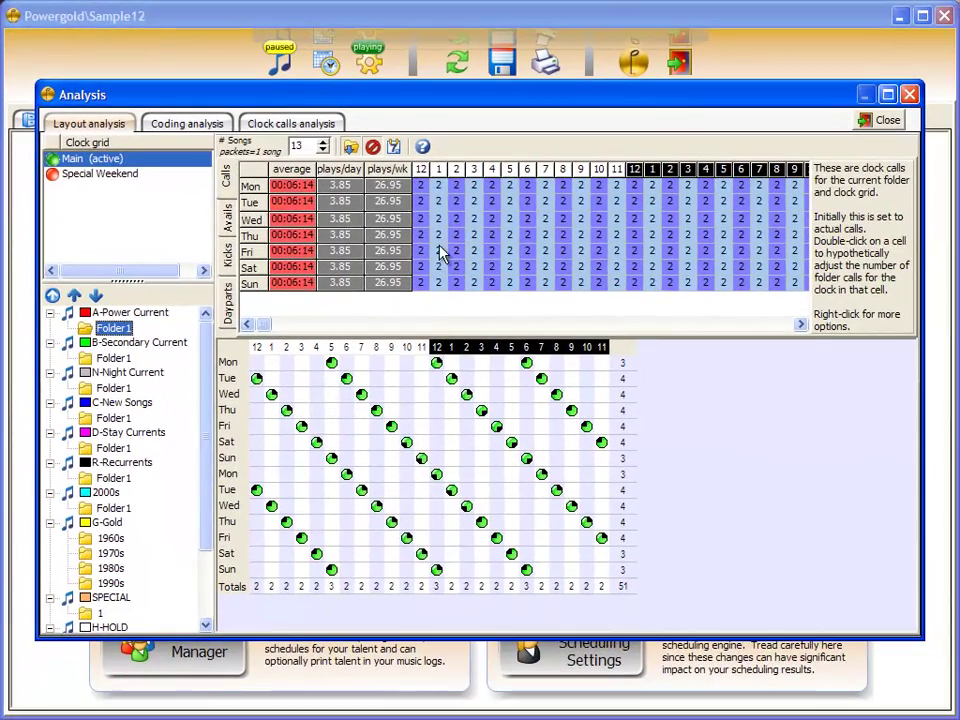
right_click(440, 254)
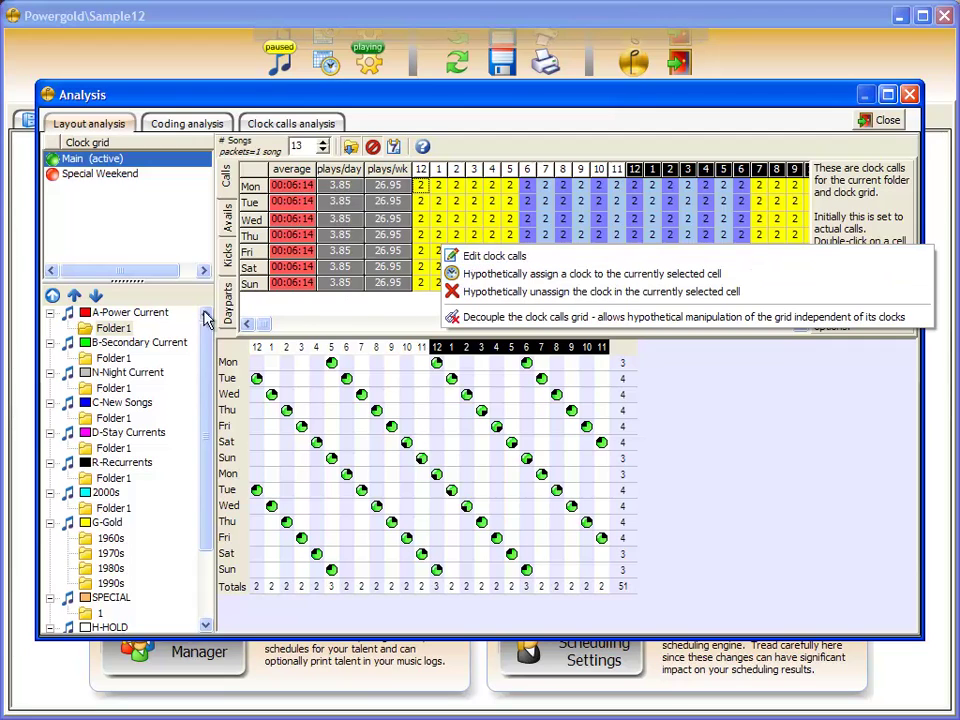
- Run a coding analysis of the Gender property across all folders
left_click(186, 126)
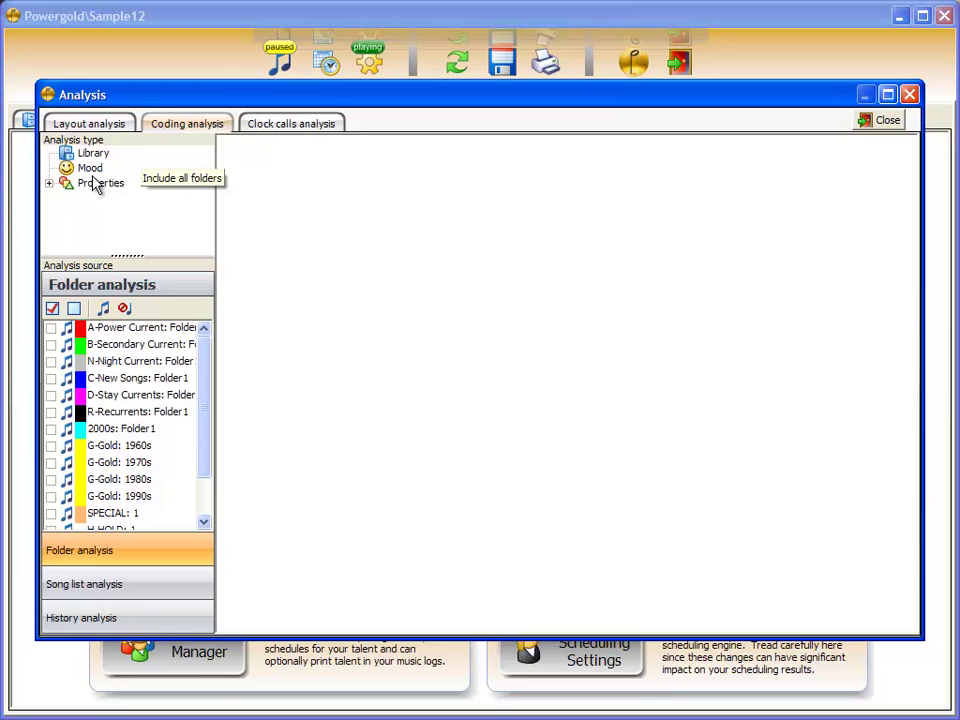
left_click(50, 184)
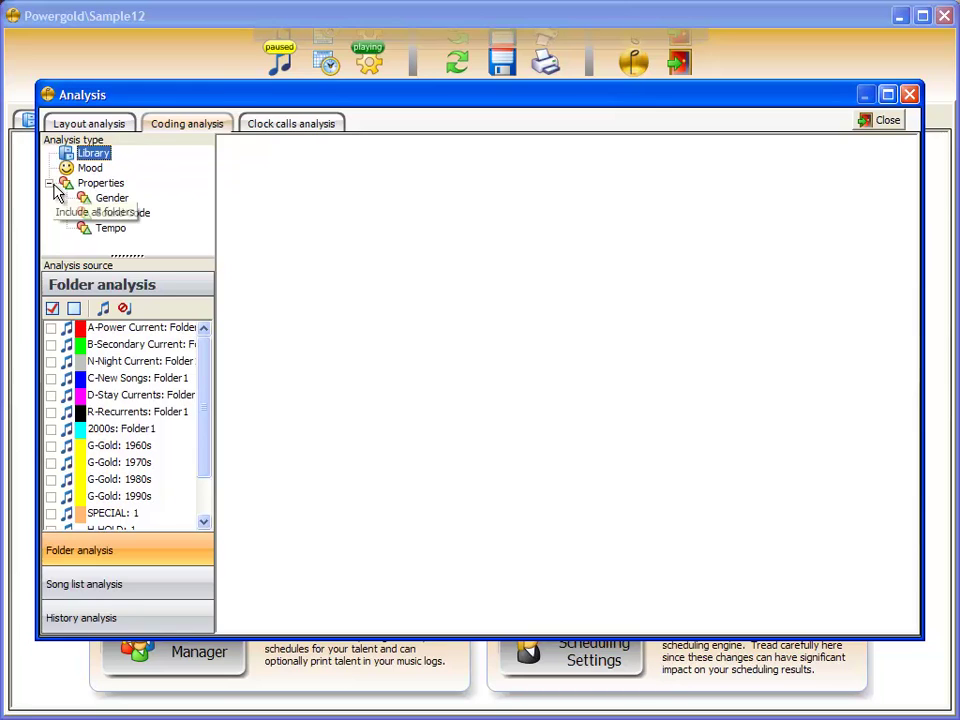
left_click(113, 200)
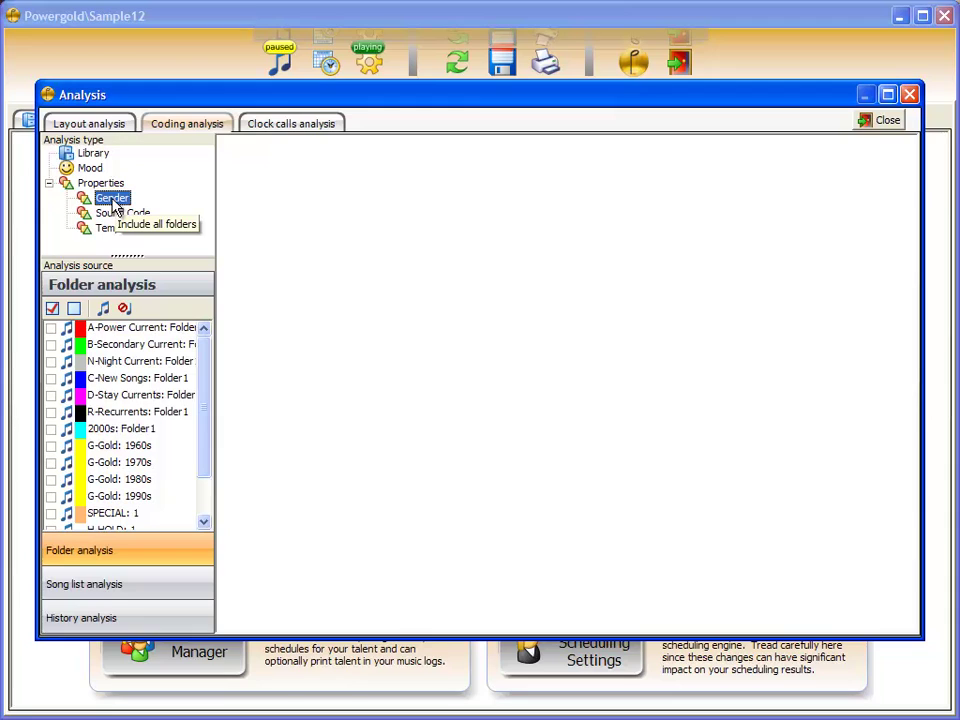
left_click(53, 307)
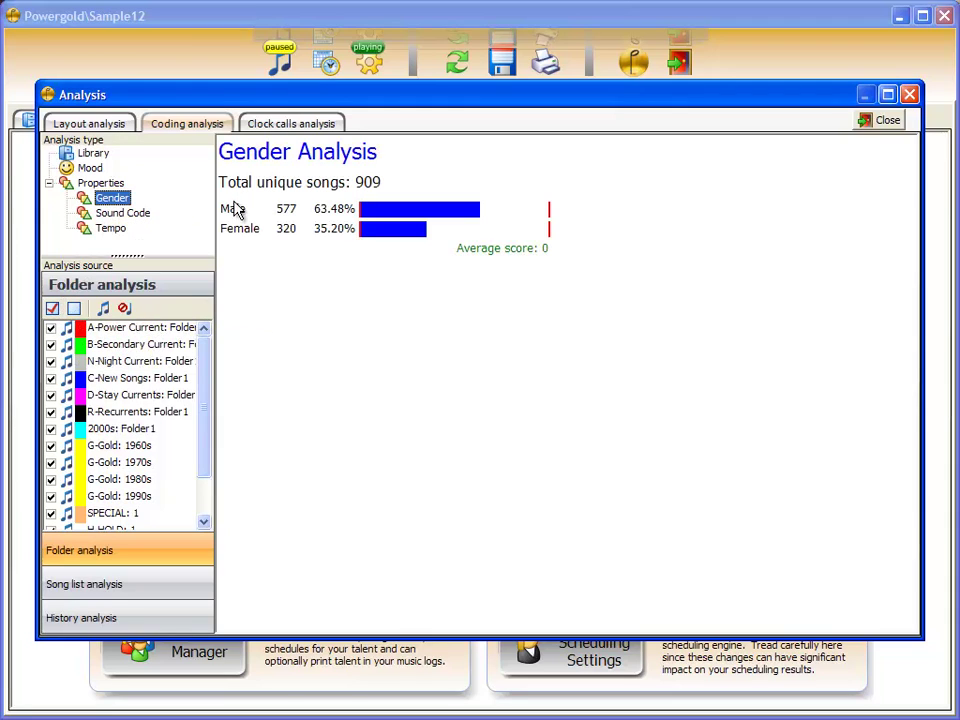
- View the clock calls analysis of the N-Night Current category in the graphical view and the grid view
left_click(270, 124)
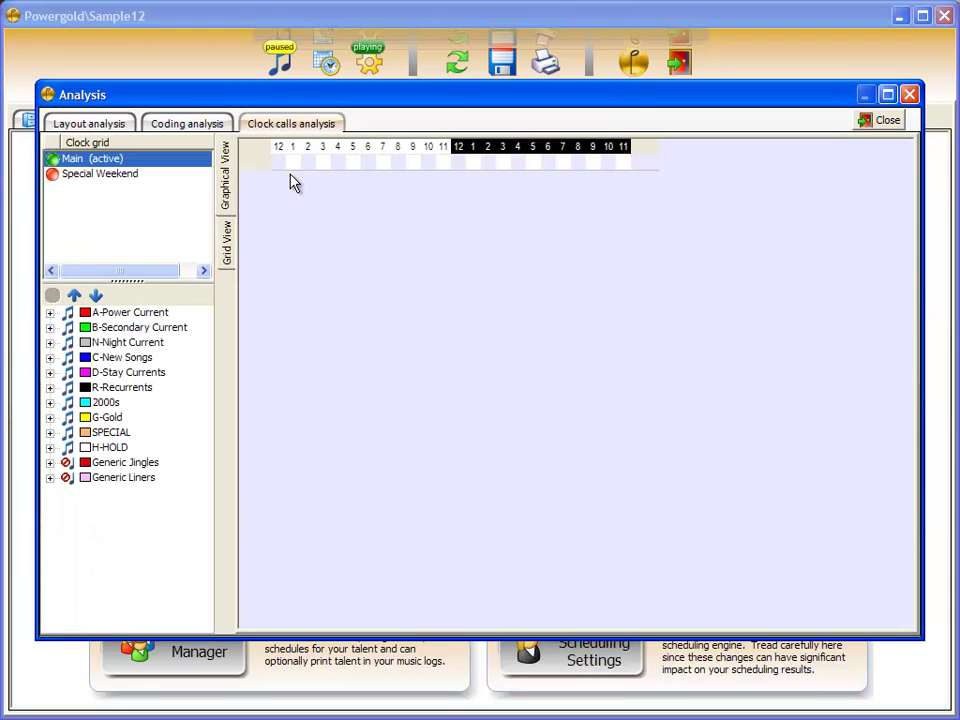
left_click(129, 342)
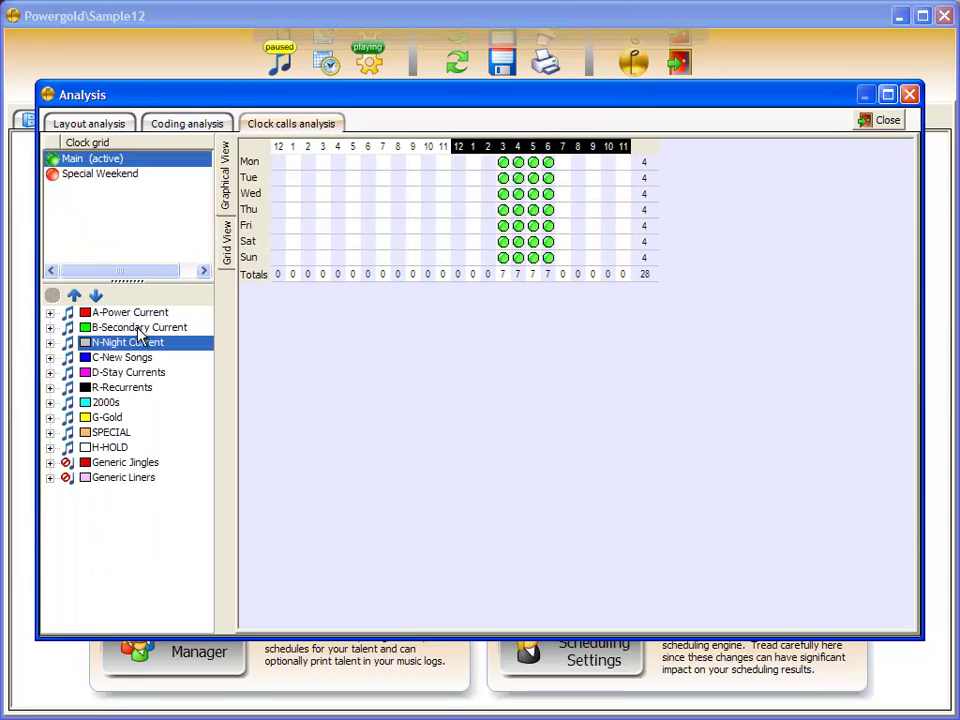
left_click(227, 246)
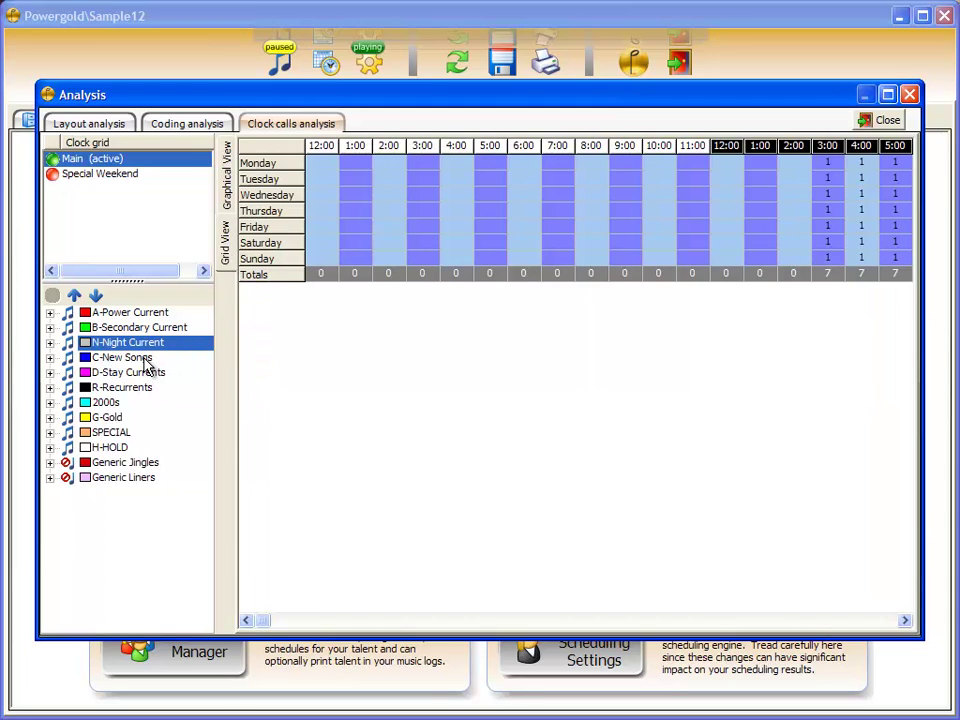
- View the clock calls per folder for N-Night Current and for C-New Songs' Folder1, and close the analysis
left_click(95, 296)
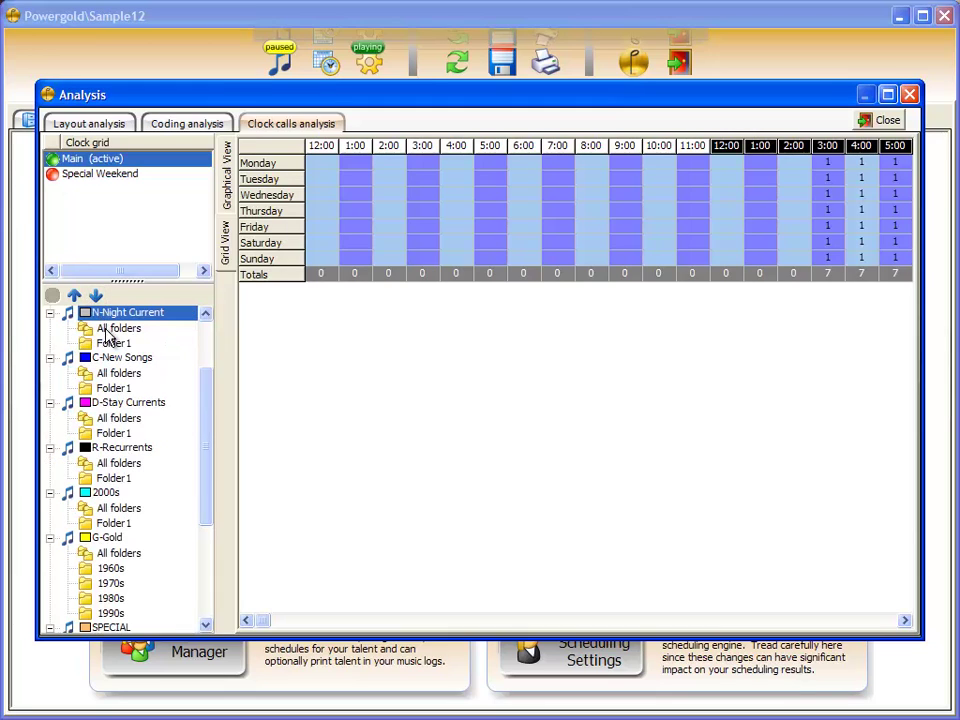
left_click(108, 331)
left_click(113, 344)
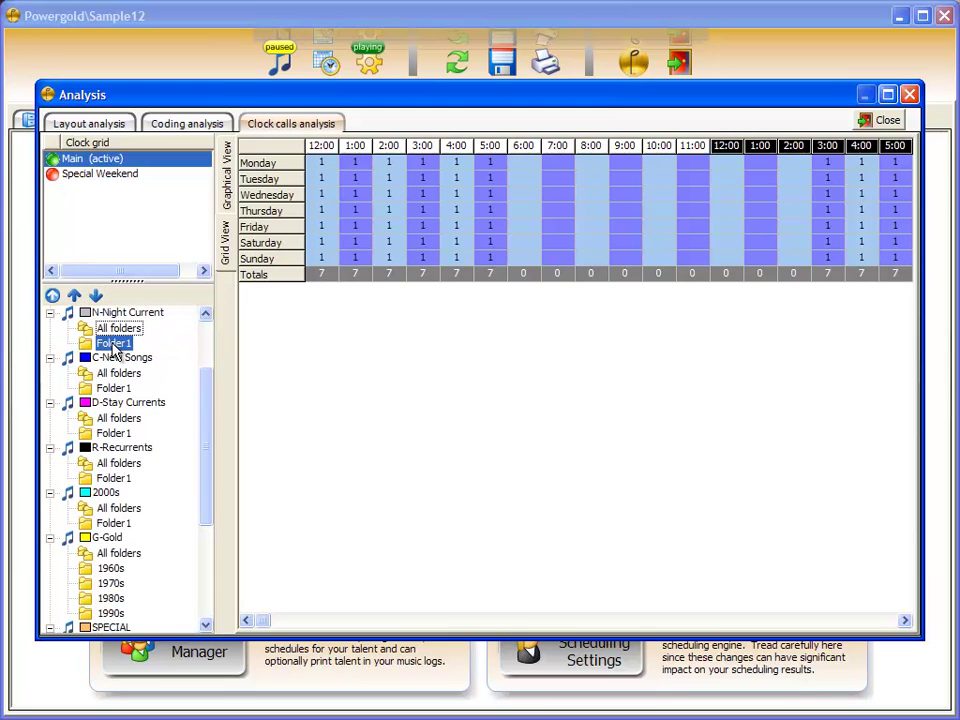
left_click(118, 388)
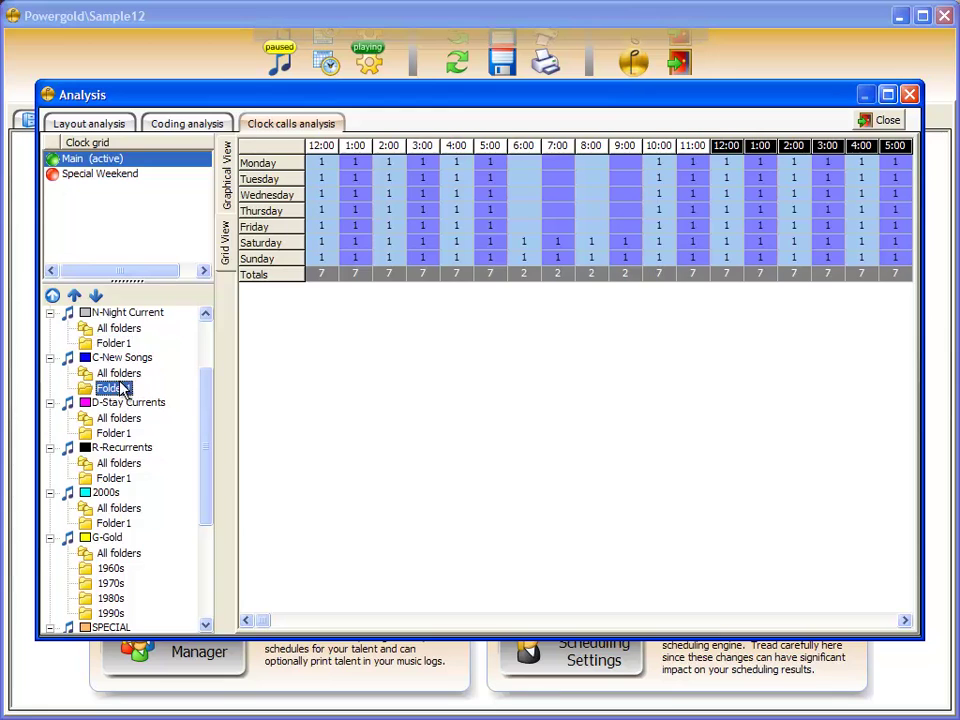
left_click(880, 120)
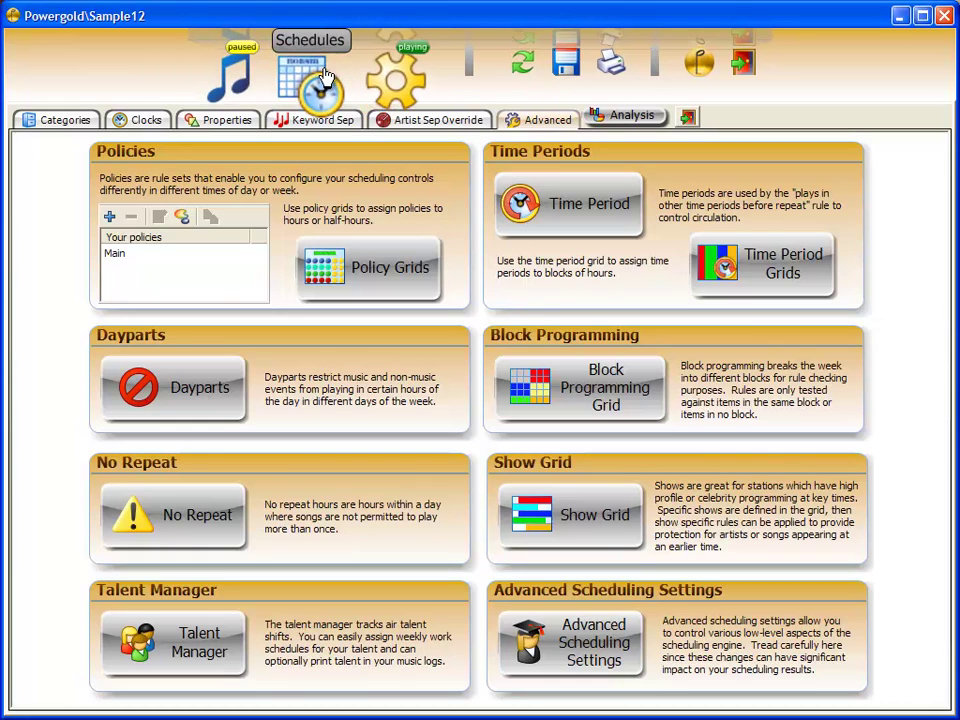
- Open the schedule for Thursday, January 31, 2013 from the schedules area, view the rule statistics for C-New Songs: Folder1, and close them
left_click(322, 80)
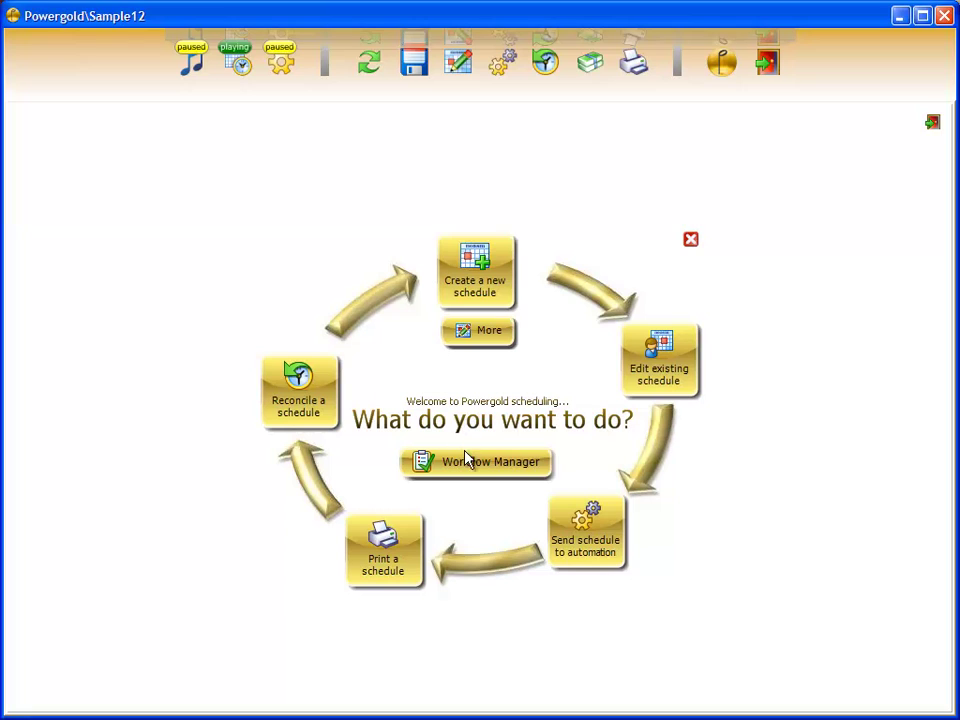
left_click(468, 462)
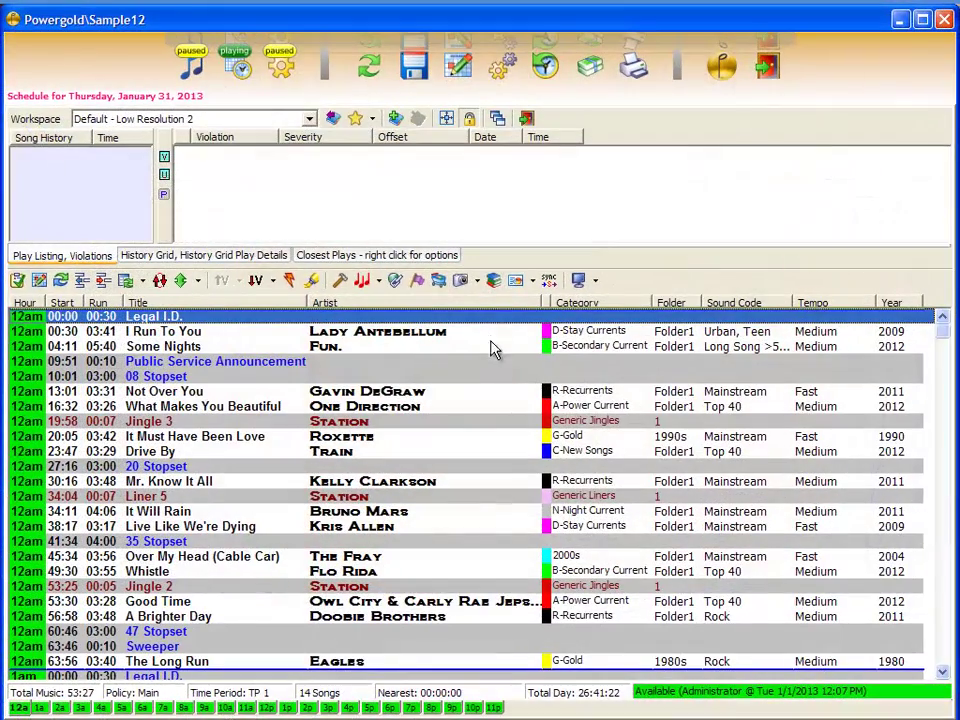
left_click(518, 283)
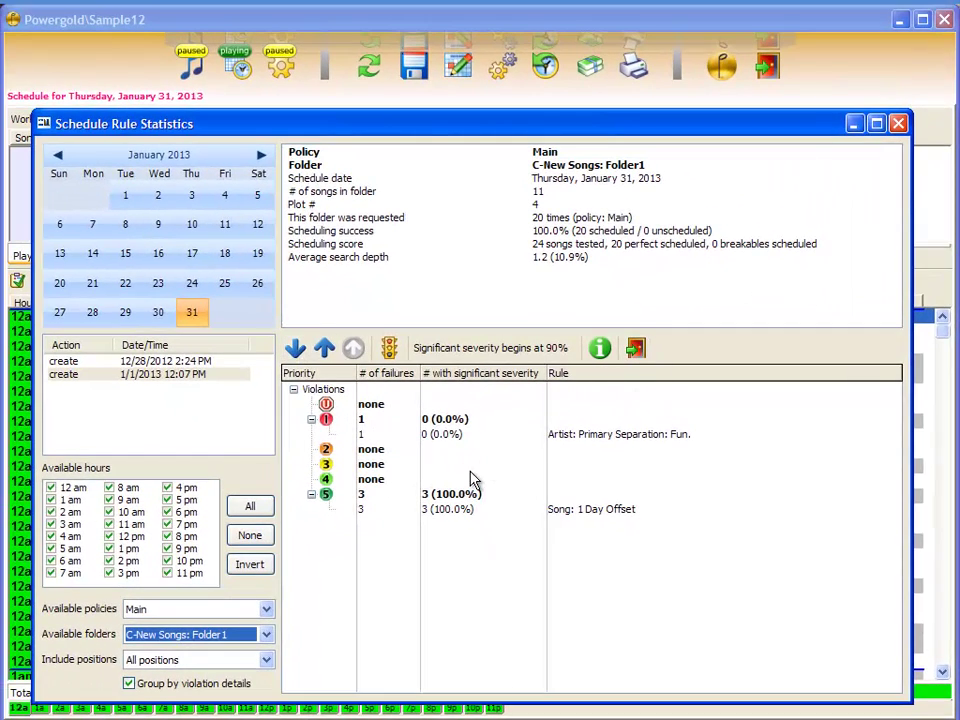
left_click(638, 347)
- Go through the January 31, 2013 schedule to the next songs with rule violations
key("n")
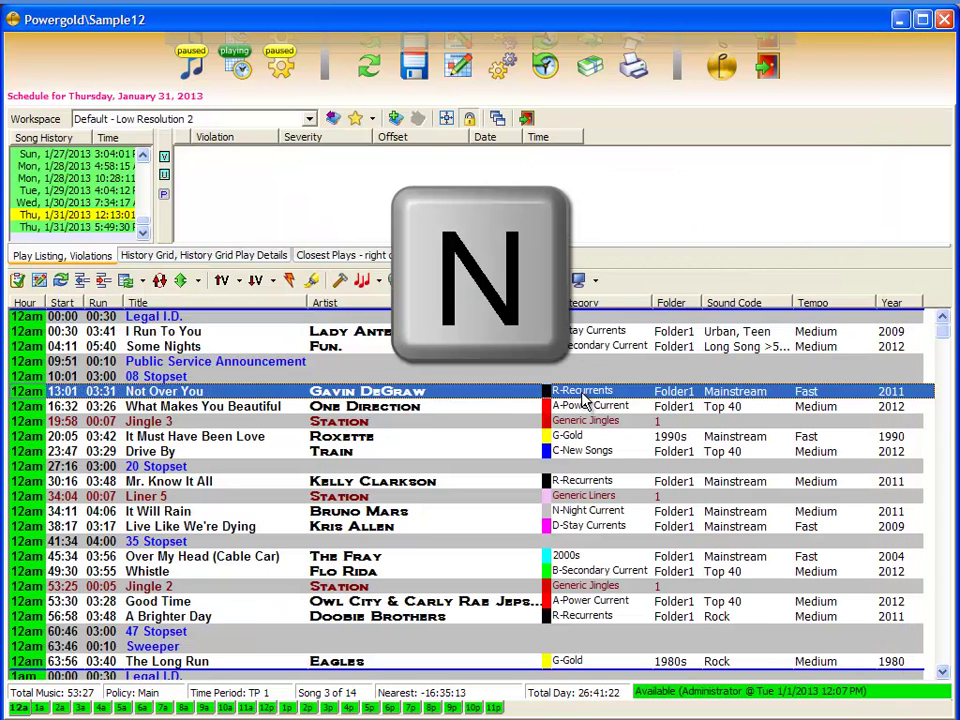
key("n")
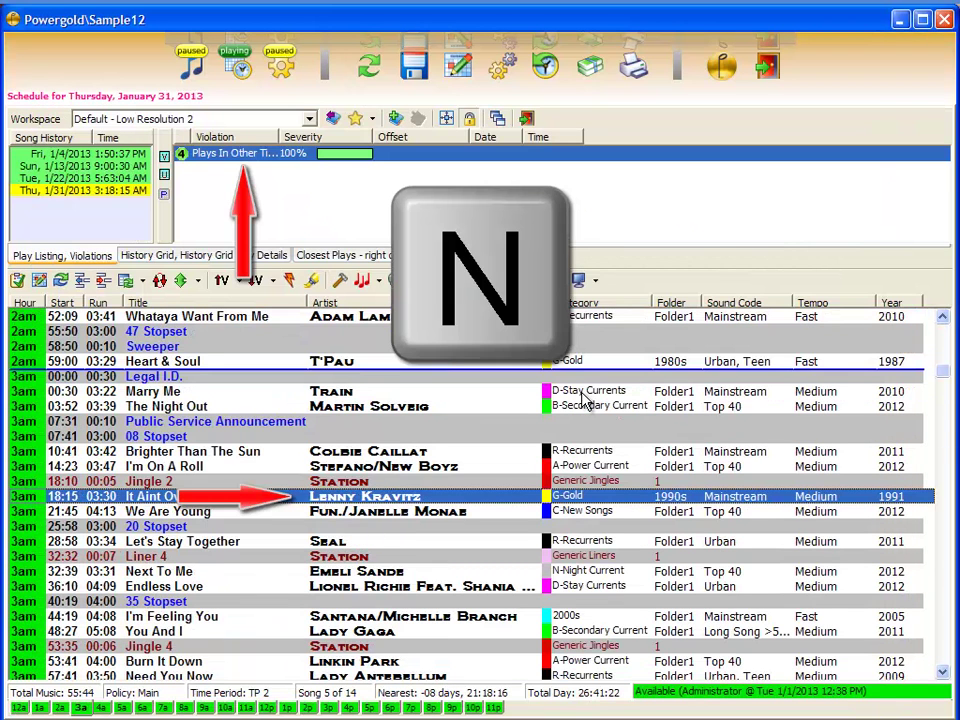
key("F4")
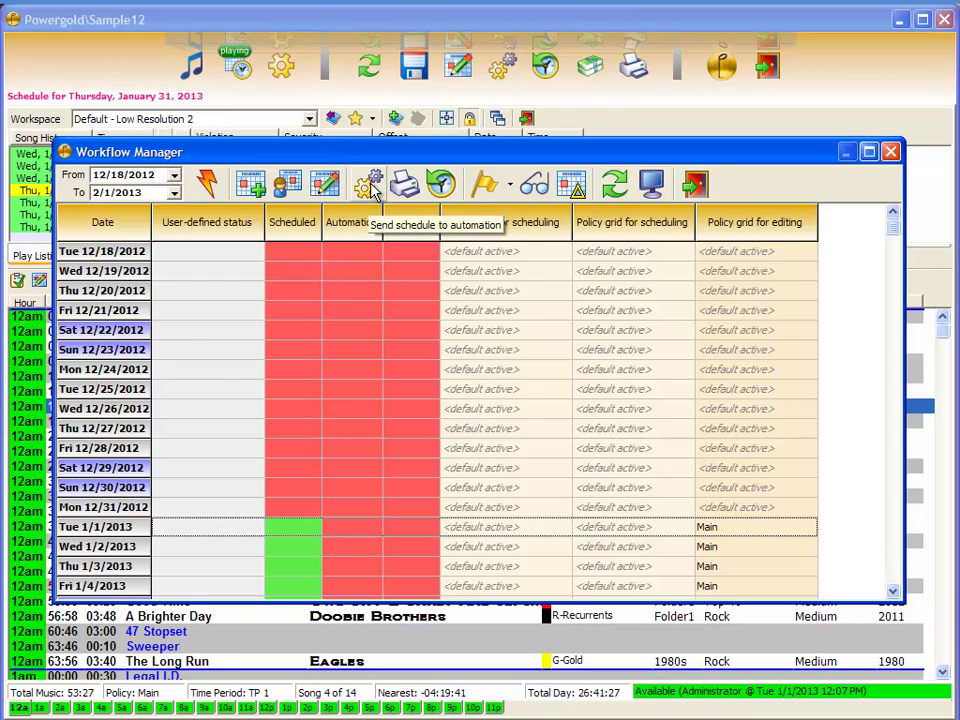
- Create the automation file C:\Powergold Data\Sample12\013113.asc for all hours of Thursday, January 31, 2013
left_click(371, 186)
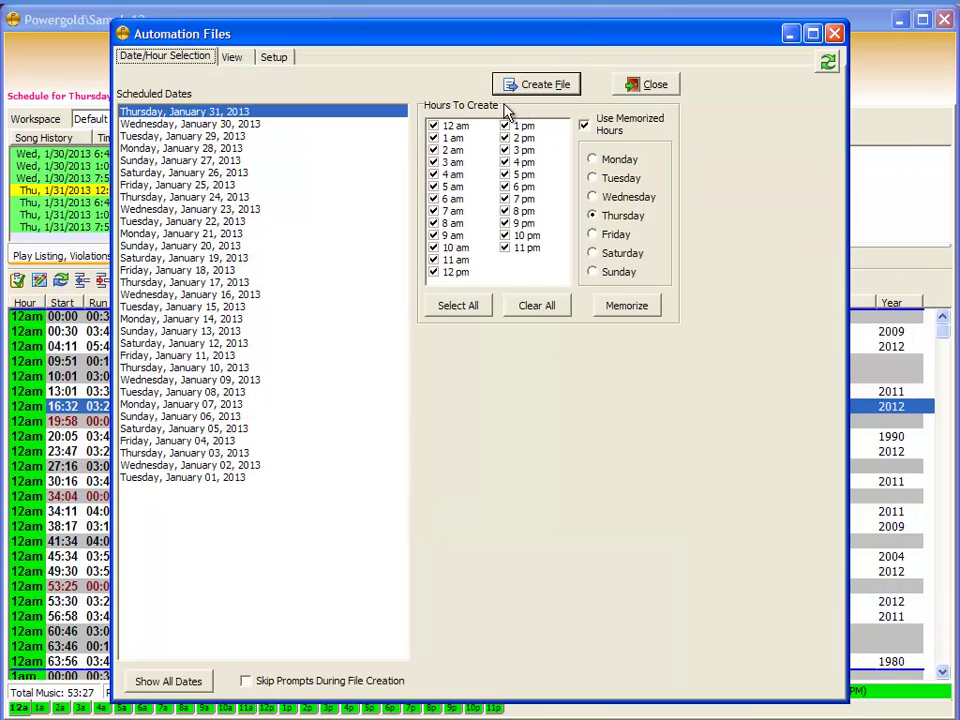
left_click(536, 88)
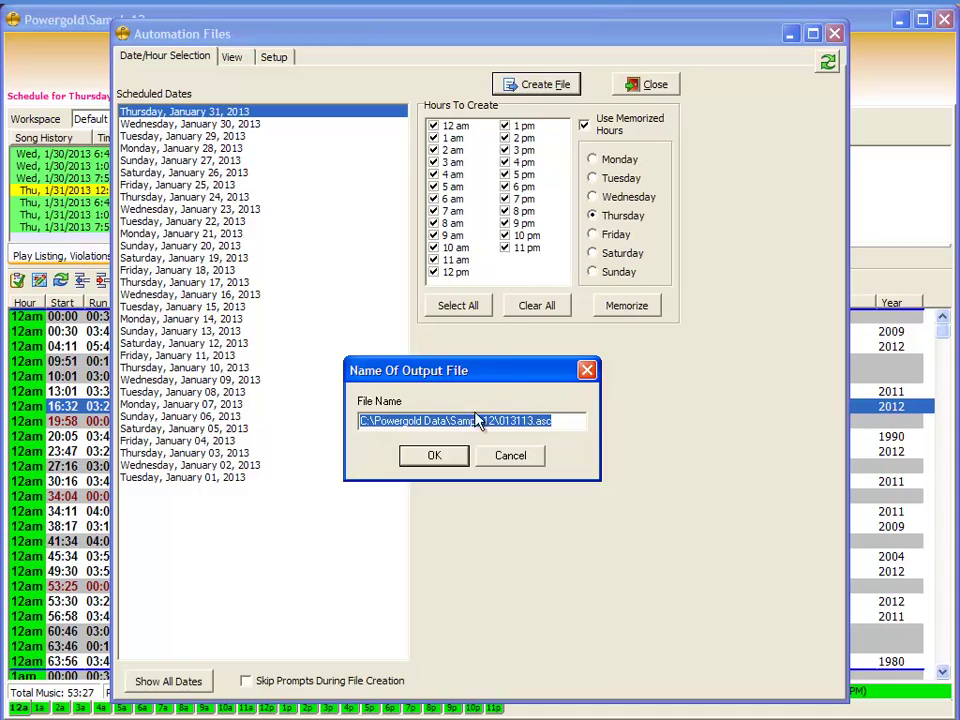
left_click(443, 462)
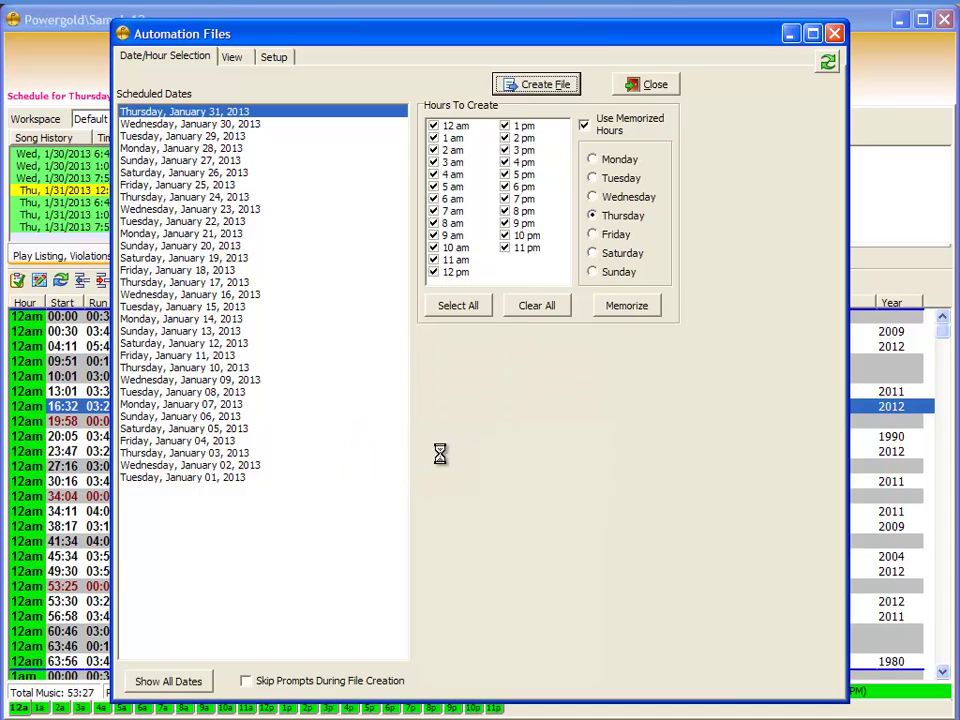
left_click(465, 454)
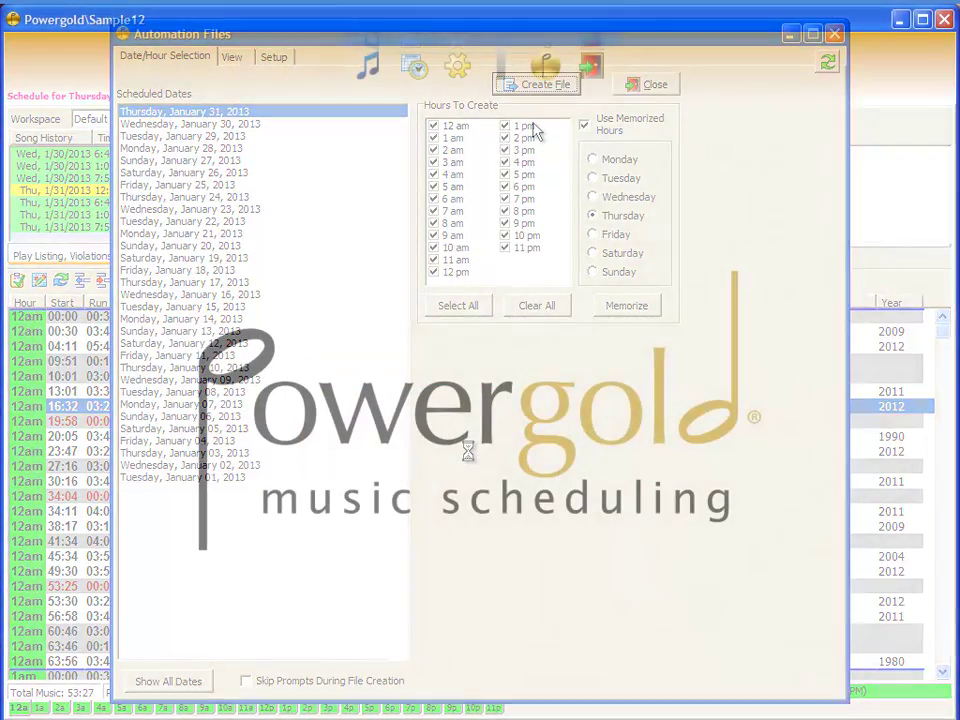